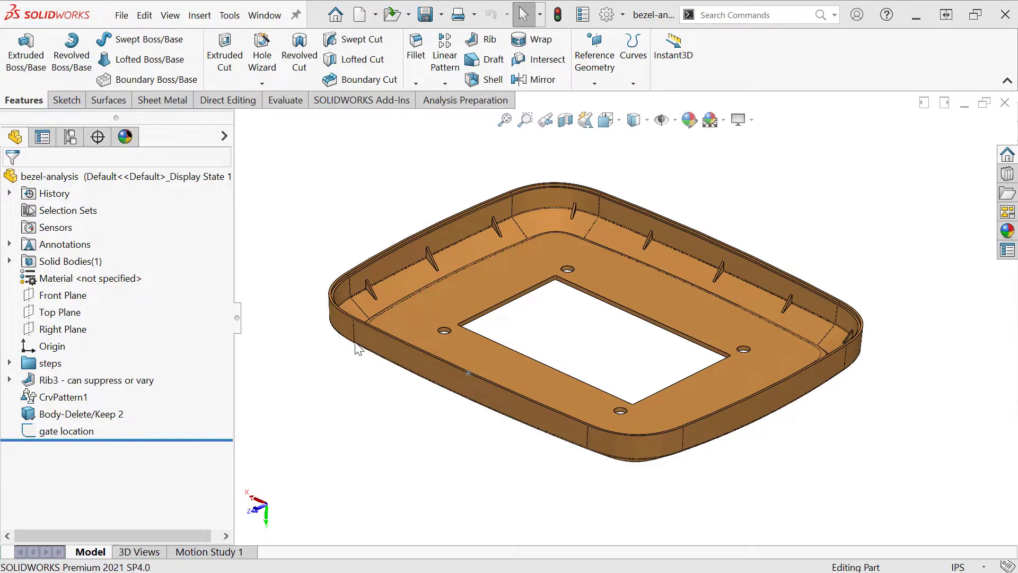
- Open the gate location sketch for editing and exit it without changes
left_click(69, 432)
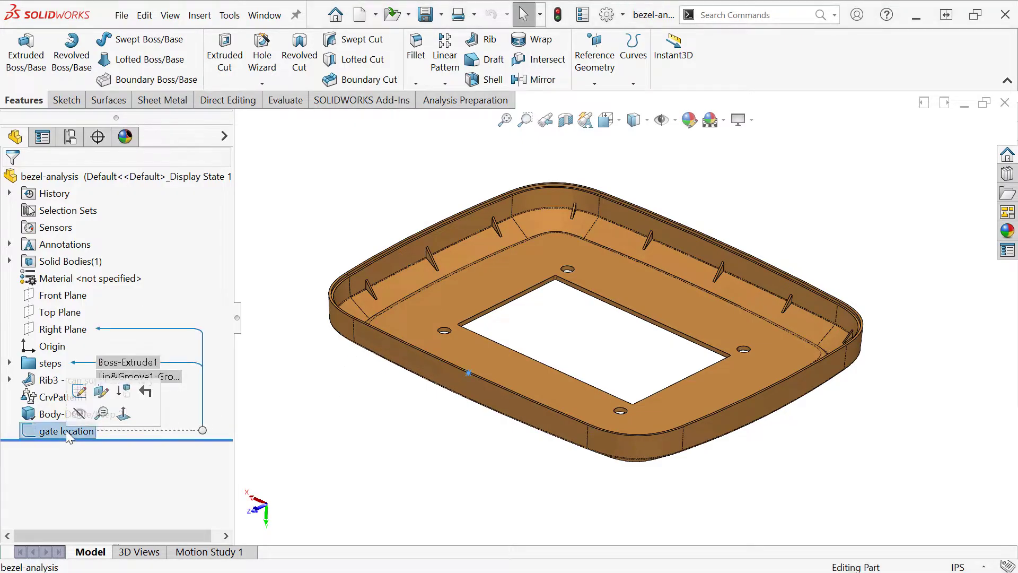
left_click(78, 392)
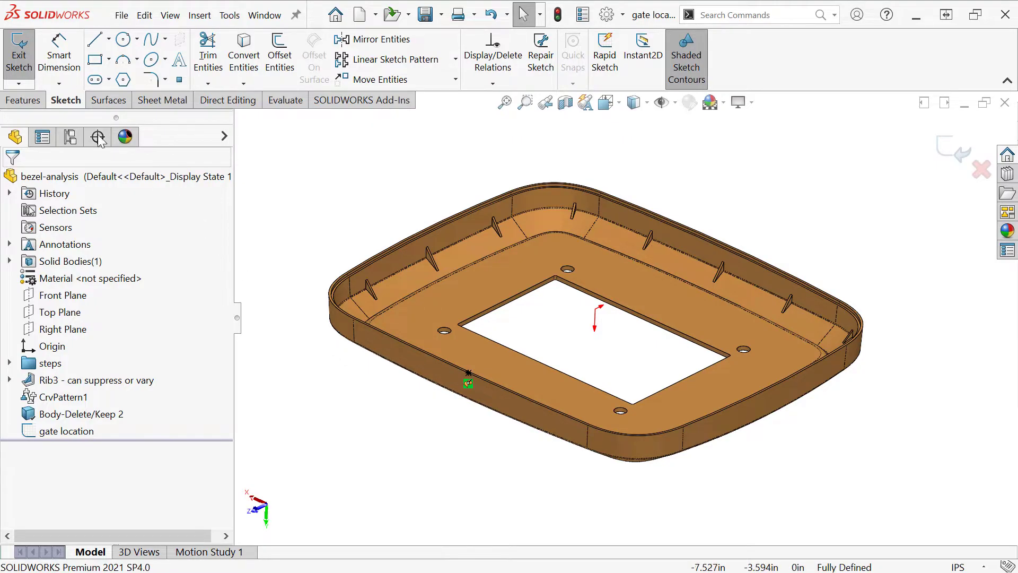
left_click(27, 63)
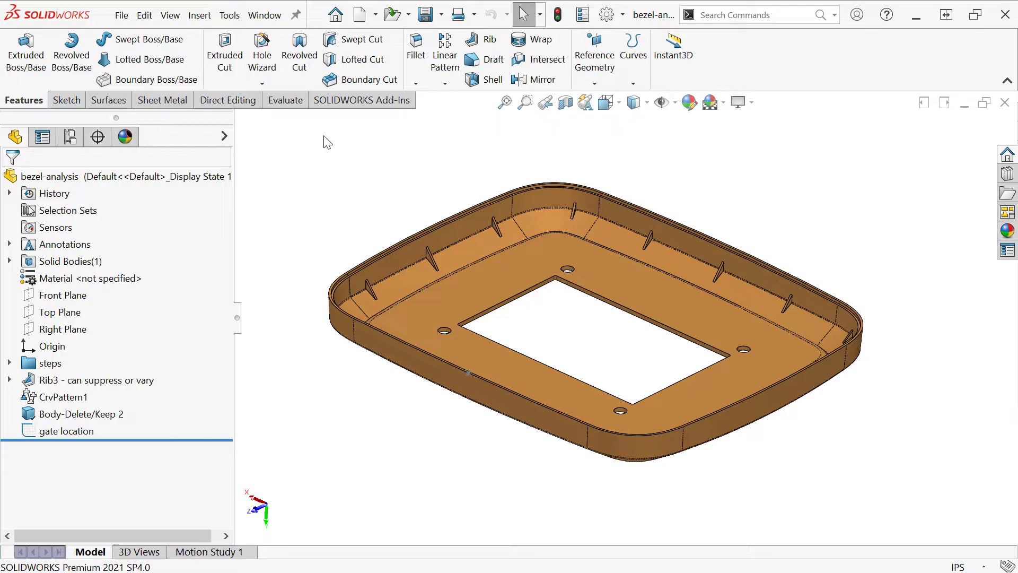
- Activate SOLIDWORKS Plastics in the Options > Add-Ins list and confirm
left_click(354, 101)
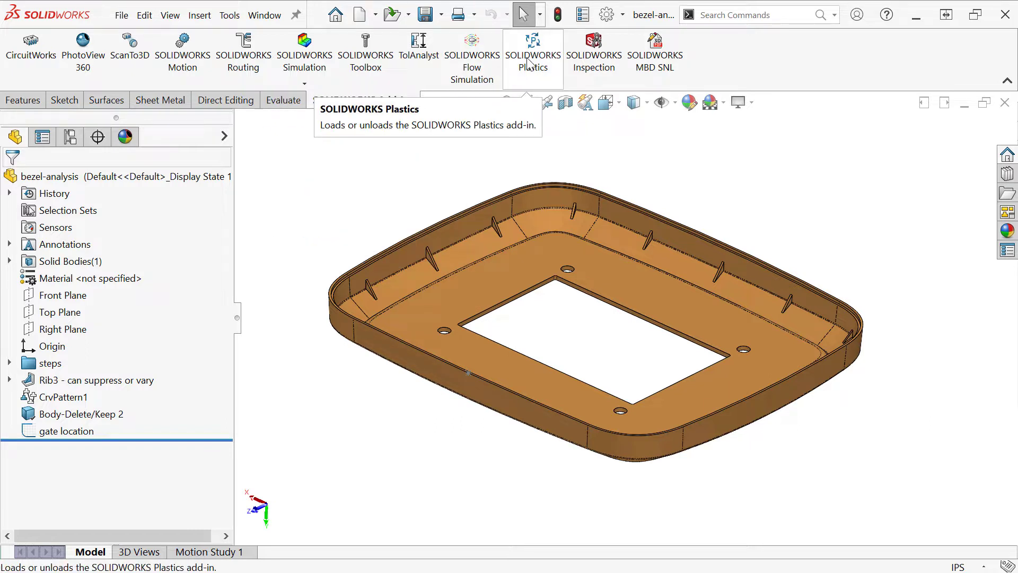
left_click(623, 16)
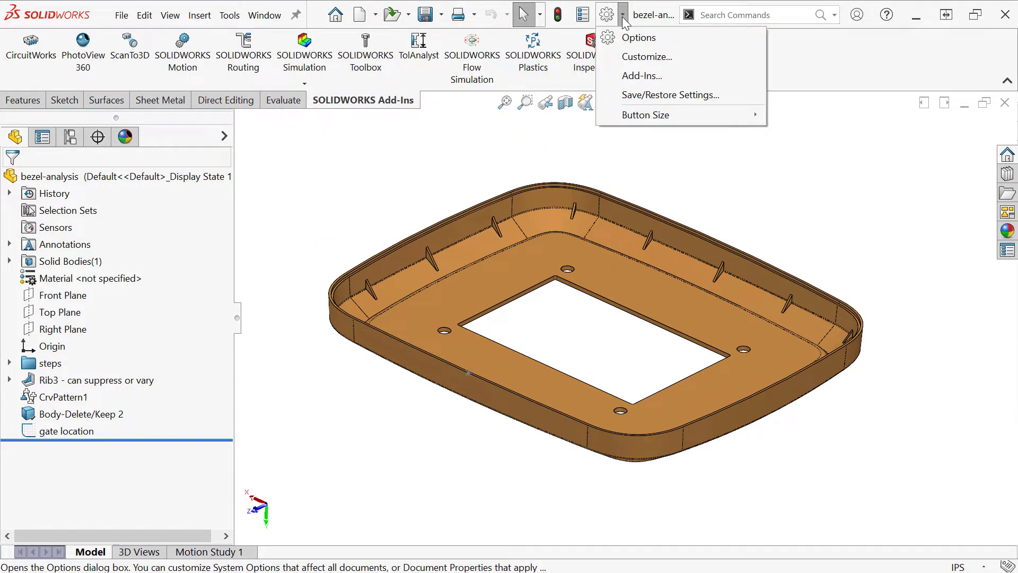
left_click(658, 79)
scroll(583, 222, "down", 4)
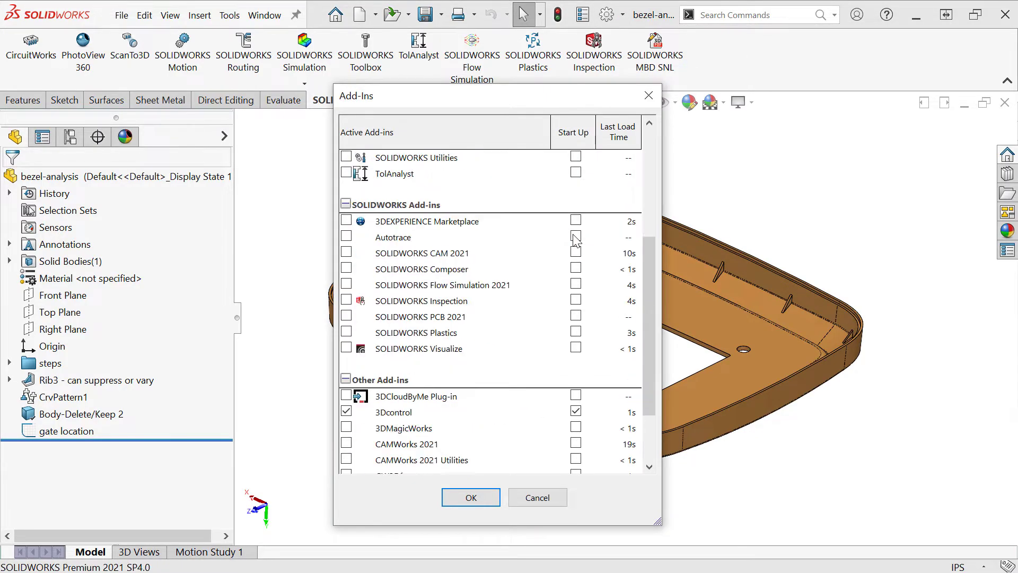
scroll(576, 238, "down", 1)
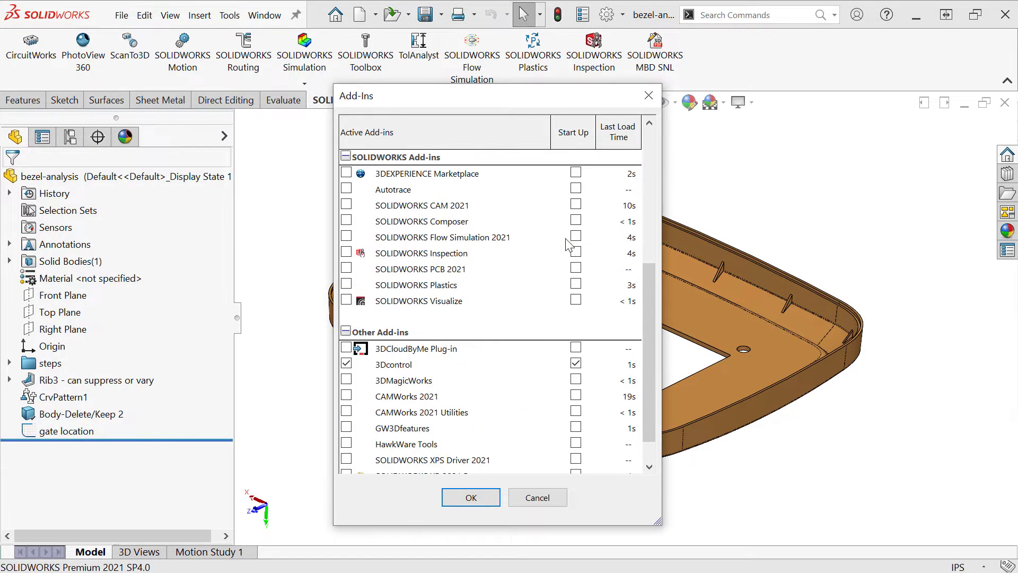
left_click(346, 285)
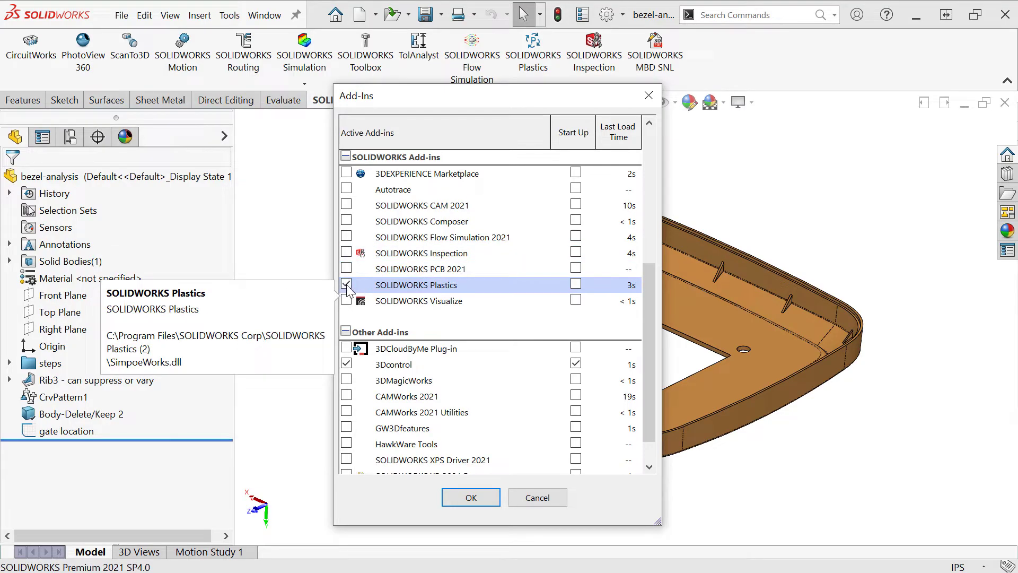
left_click(469, 498)
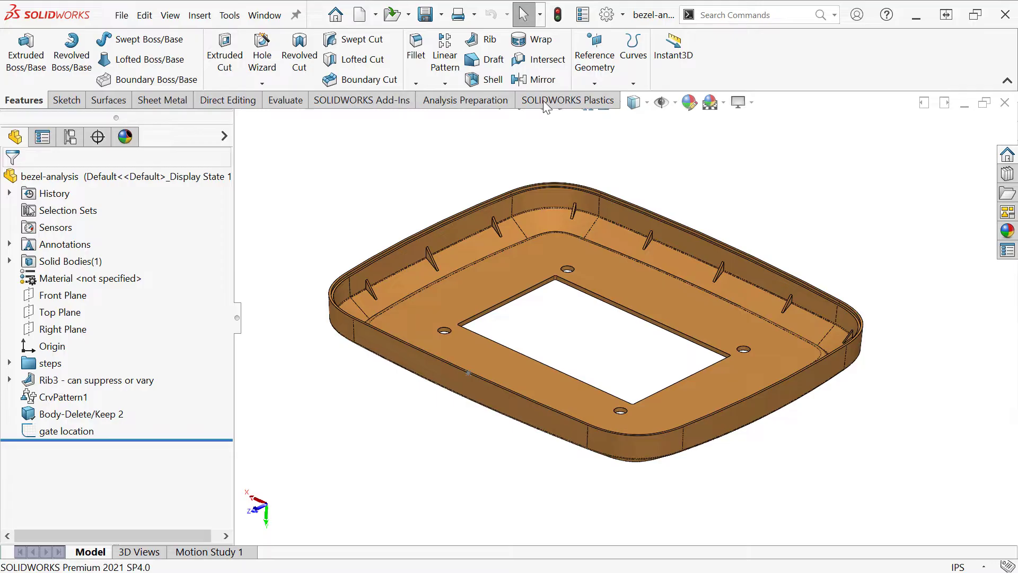
- Create a new single-material Plastics study using the Shell analysis procedure
left_click(544, 101)
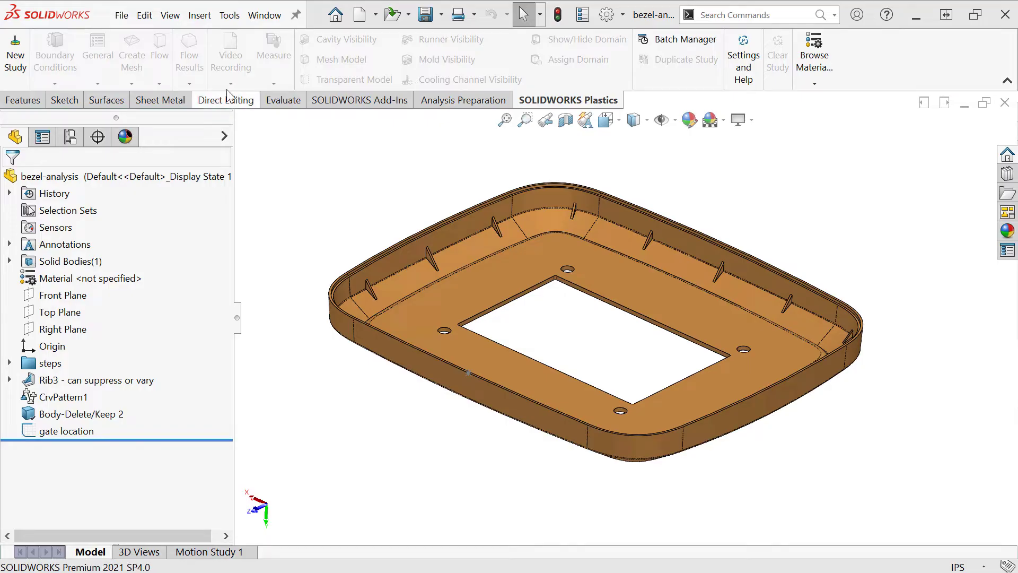
left_click(20, 80)
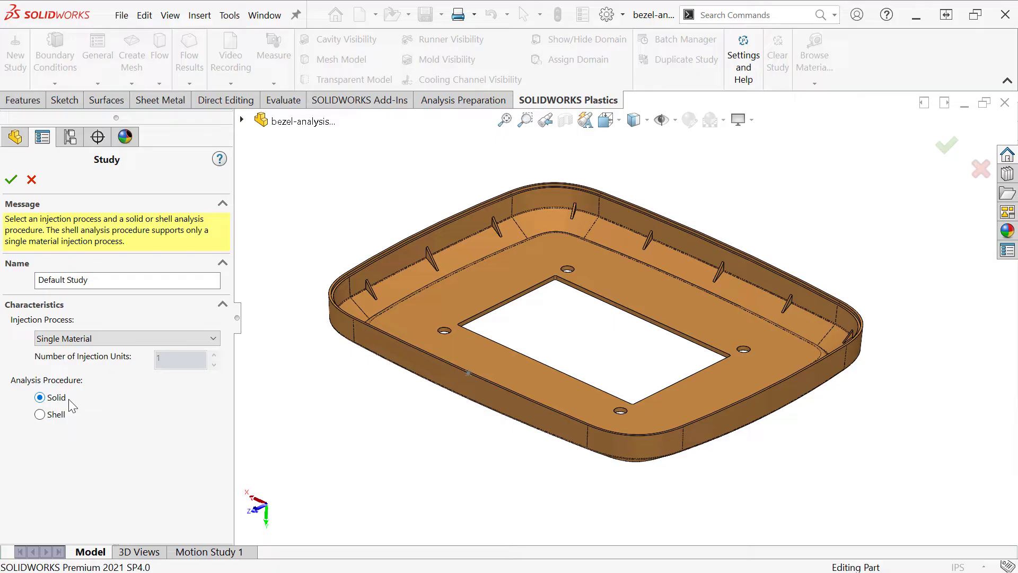
left_click(59, 418)
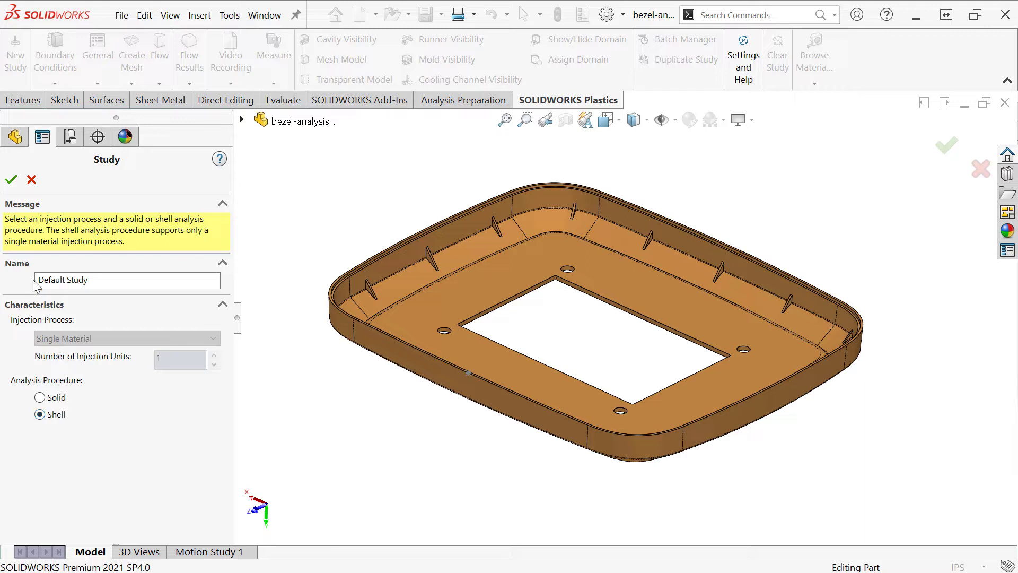
left_click(11, 180)
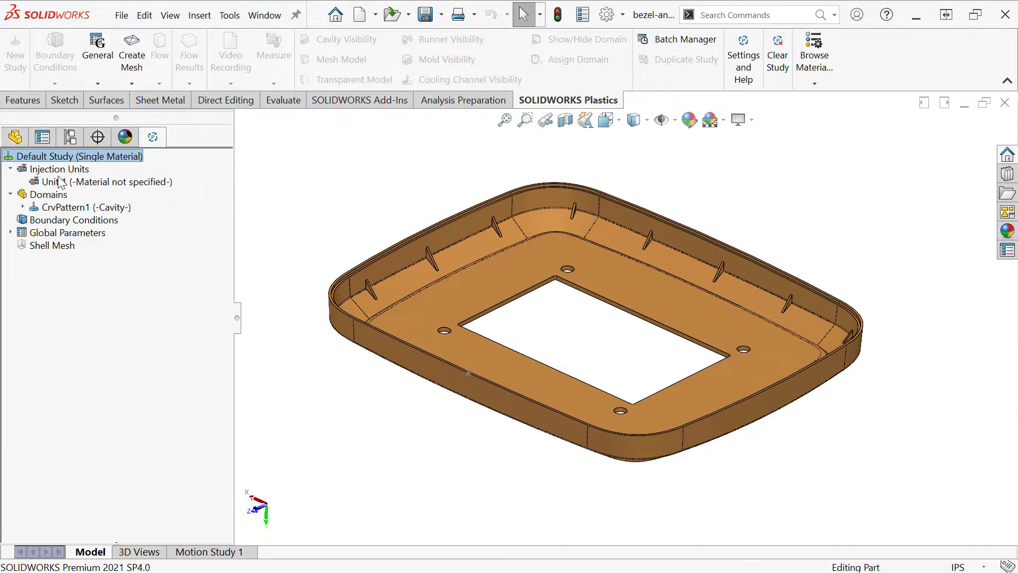
- Open the Injection Unit 1 settings and bring up the material selection choices
right_click(170, 187)
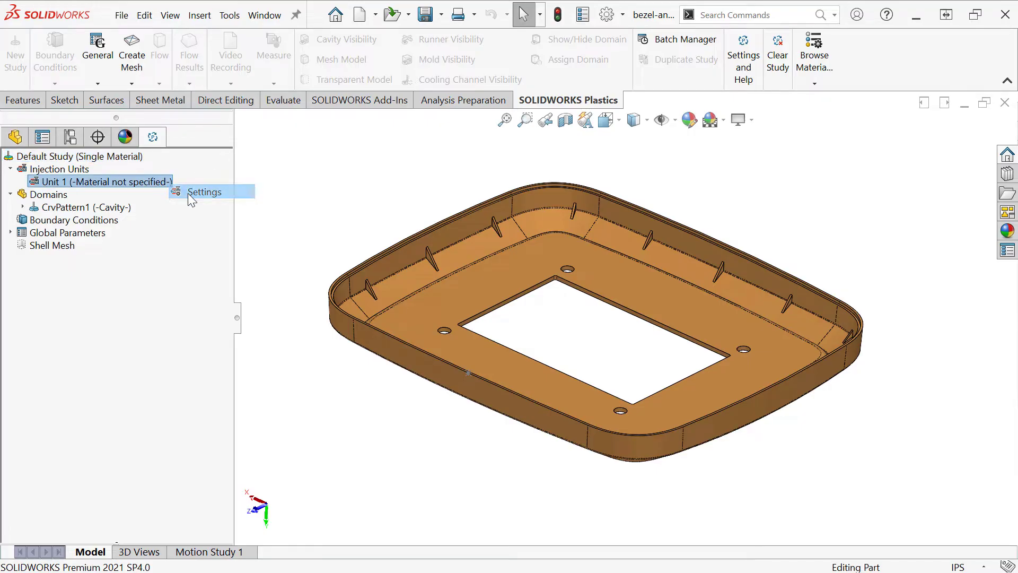
left_click(187, 193)
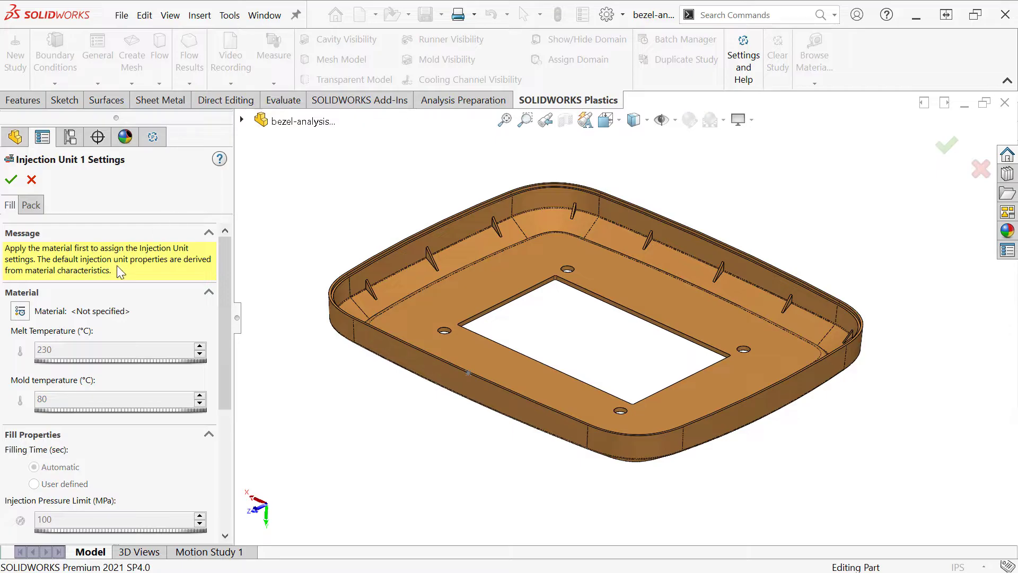
left_click(20, 312)
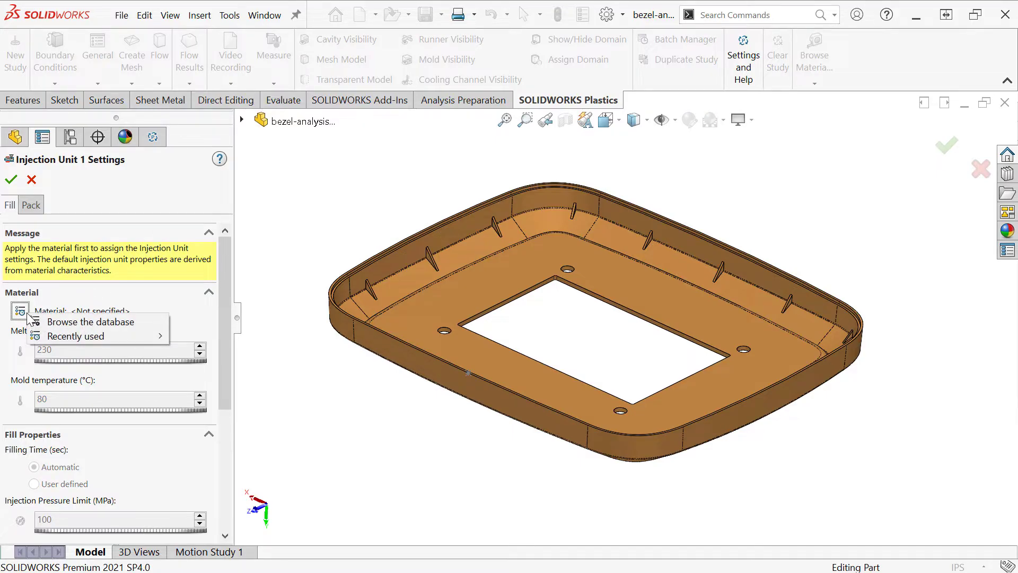
- Select Generic ABS+PC under the ABS+PC family in the default material database
left_click(138, 325)
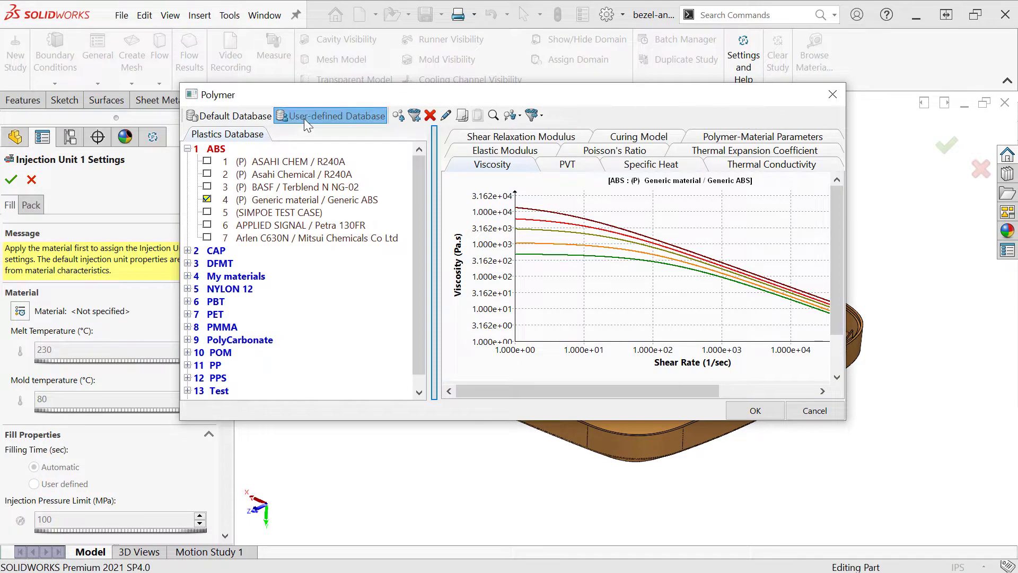
left_click(260, 119)
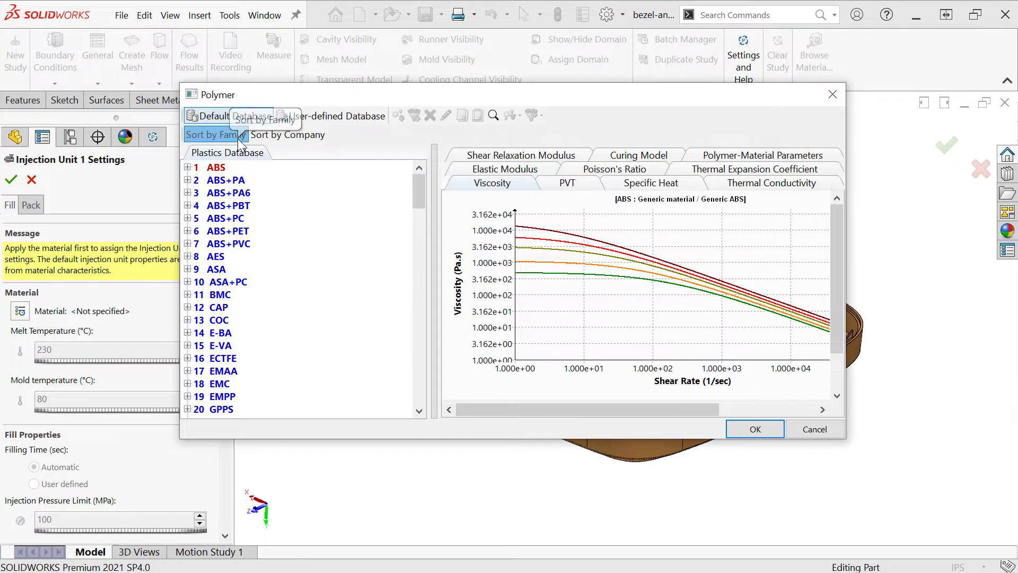
left_click(319, 139)
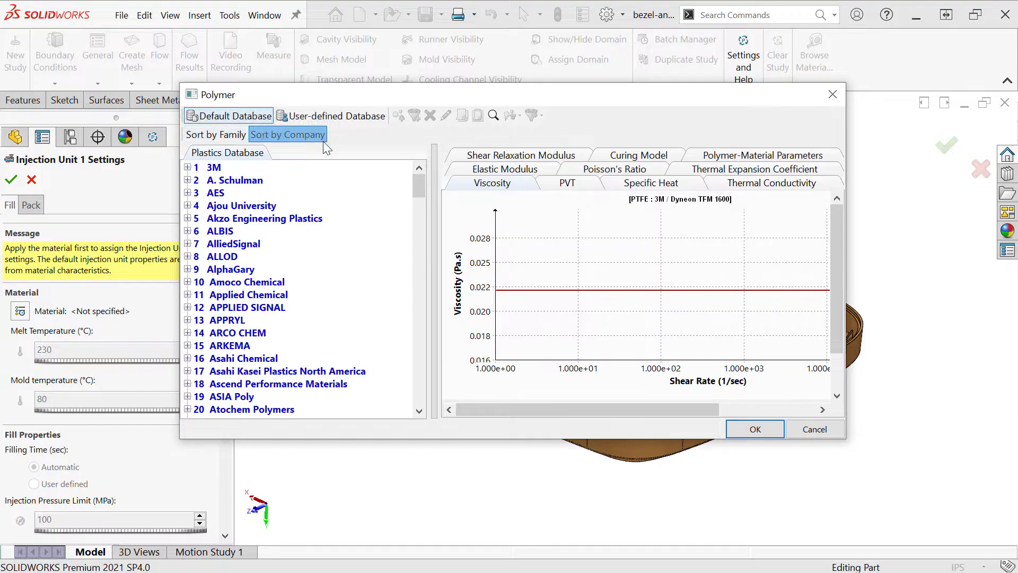
scroll(389, 258, "down", 7)
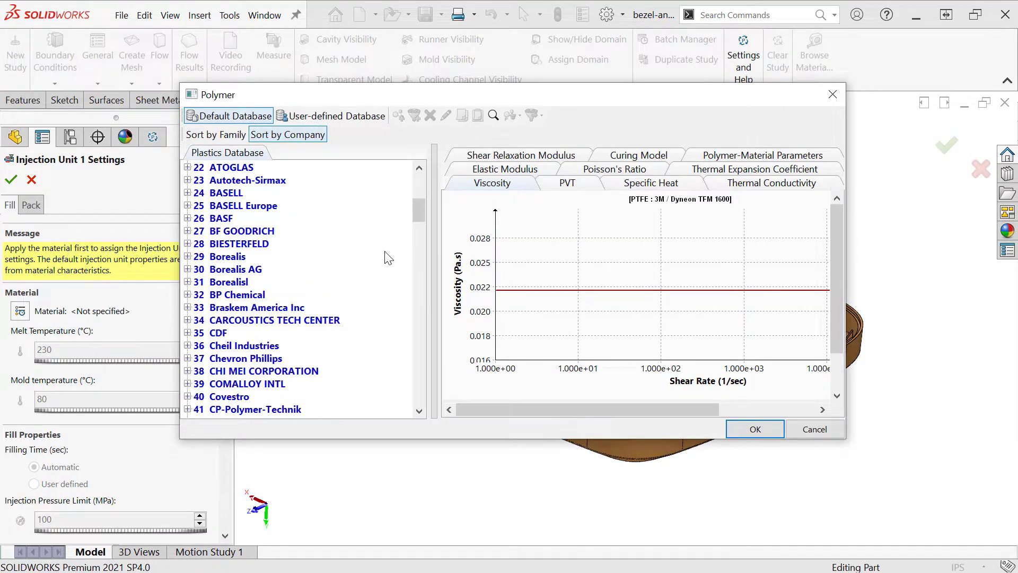
scroll(388, 258, "down", 12)
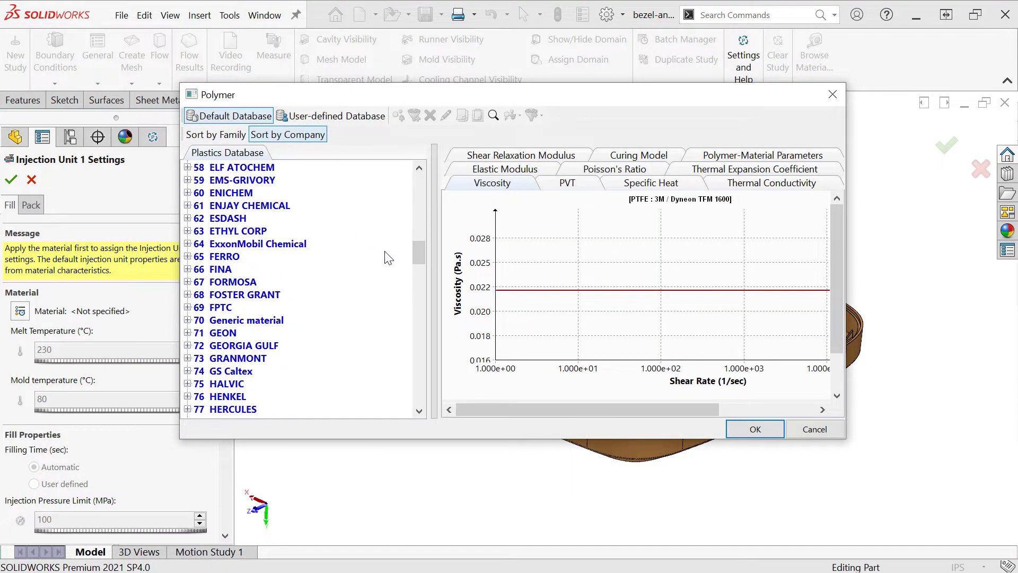
left_click(222, 134)
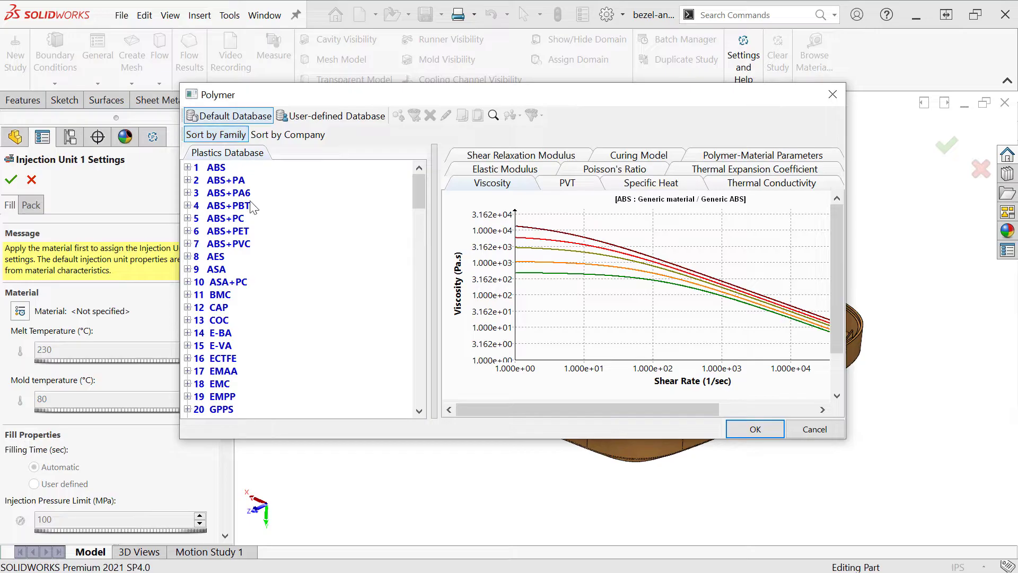
left_click(188, 218)
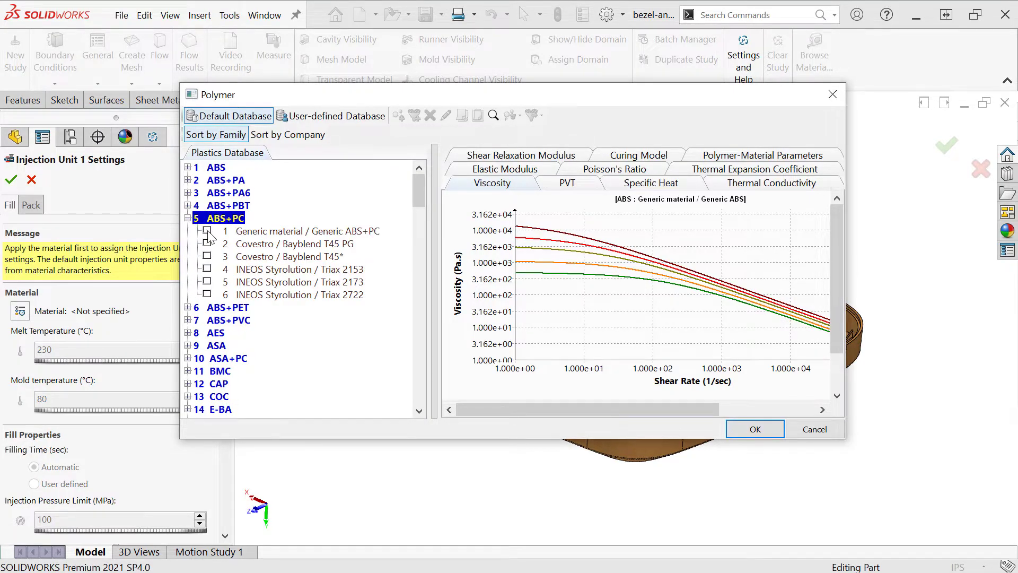
left_click(207, 231)
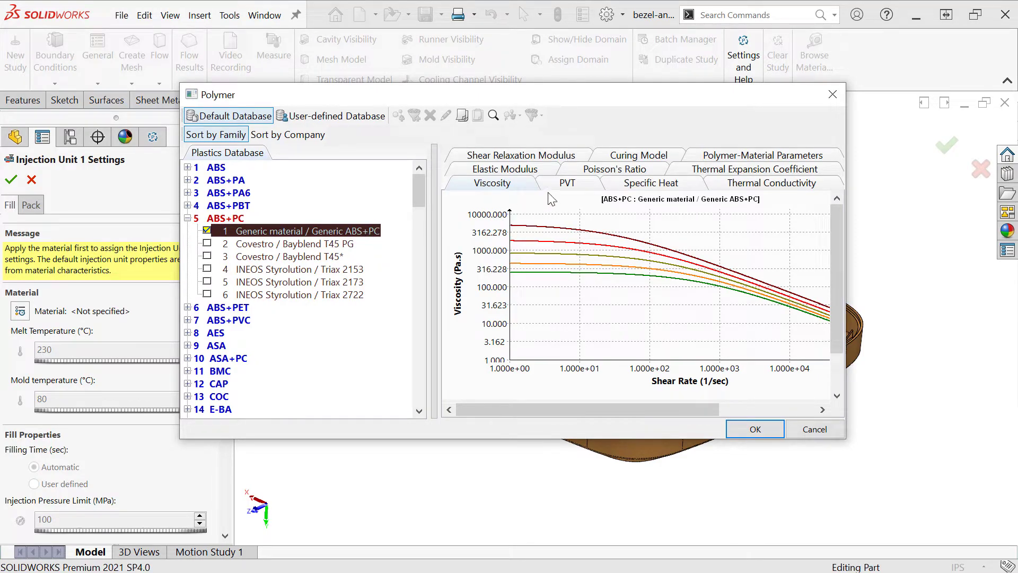
- Review the Generic ABS+PC PVT curves and parameter table, then confirm the material
left_click(568, 187)
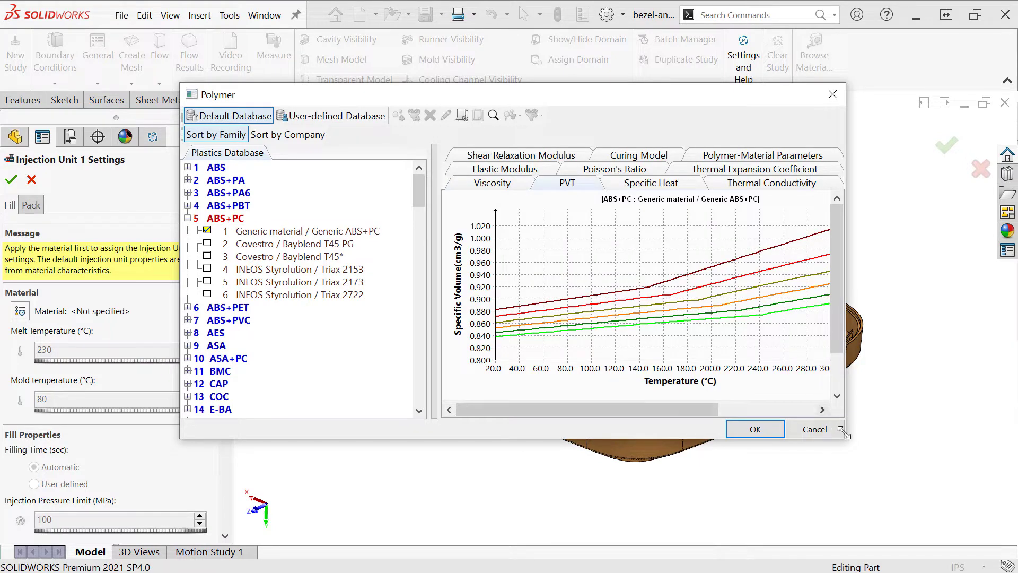
left_click_drag(846, 440, 935, 492)
left_click_drag(695, 271, 782, 238)
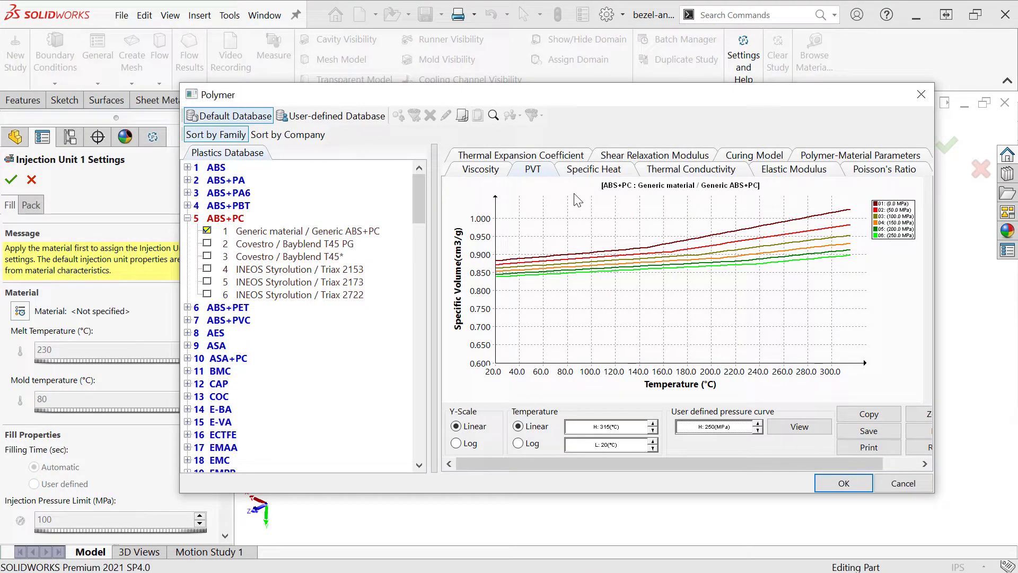
left_click(856, 156)
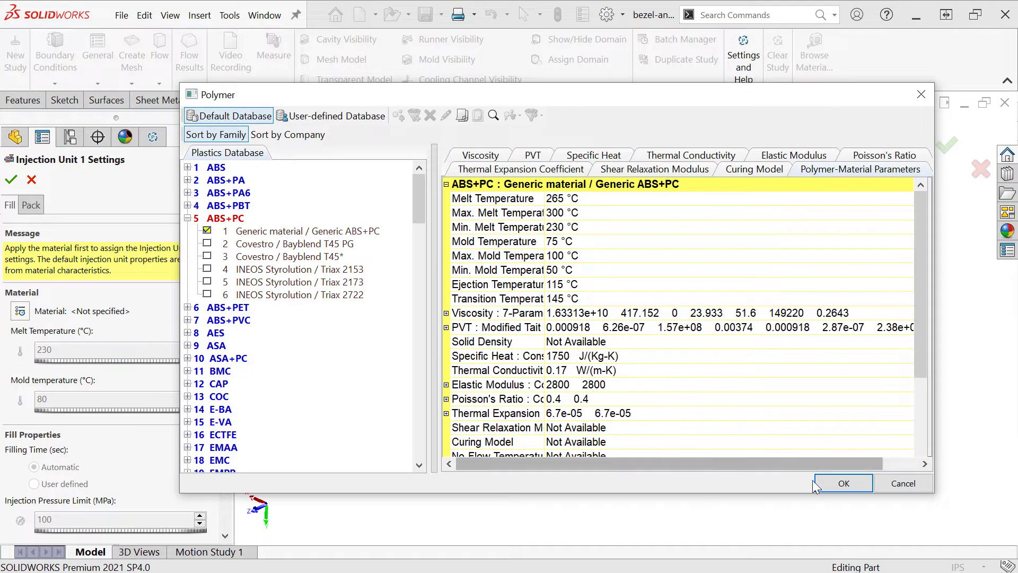
left_click(841, 487)
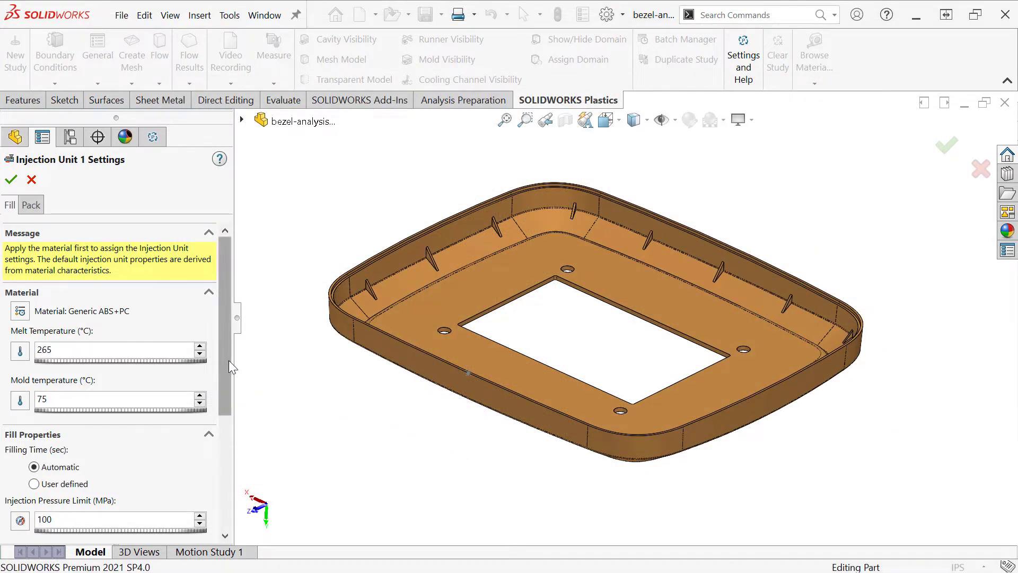
- Review the fill properties and apply the Injection Unit 1 settings with Generic ABS+PC
left_click_drag(225, 355, 224, 469)
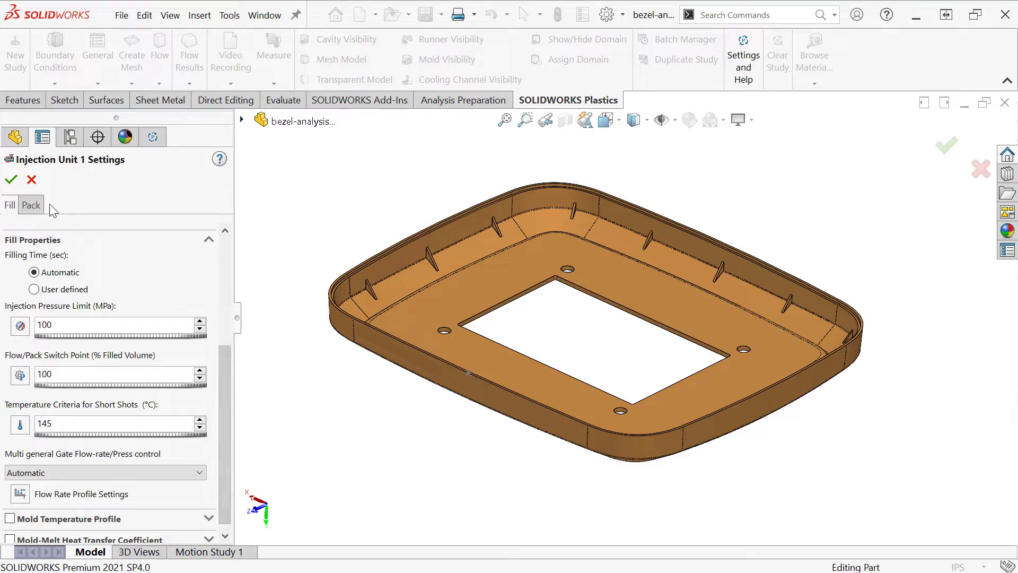
left_click(12, 182)
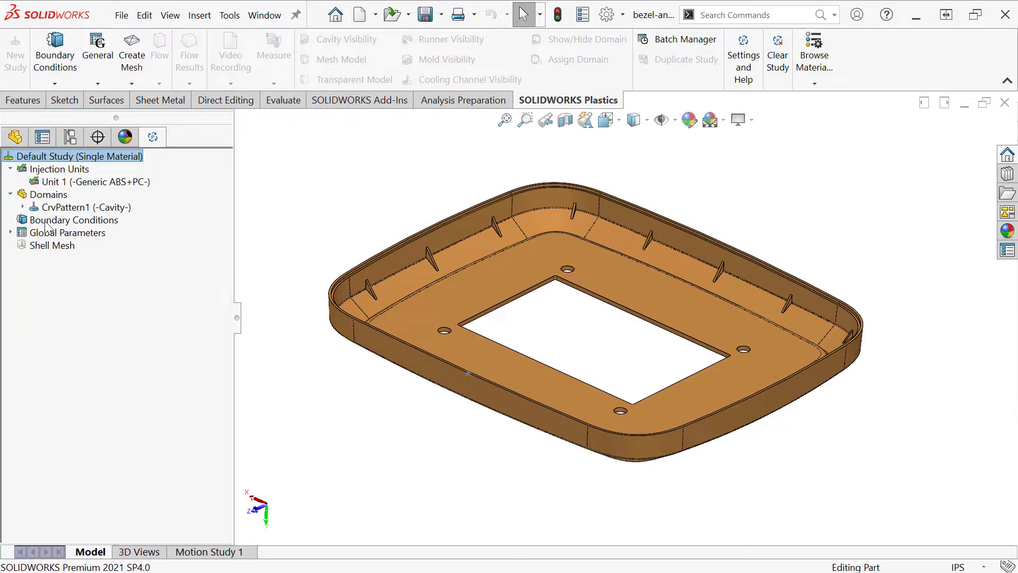
- Add an injection location at Point1 of the gate location sketch
right_click(118, 220)
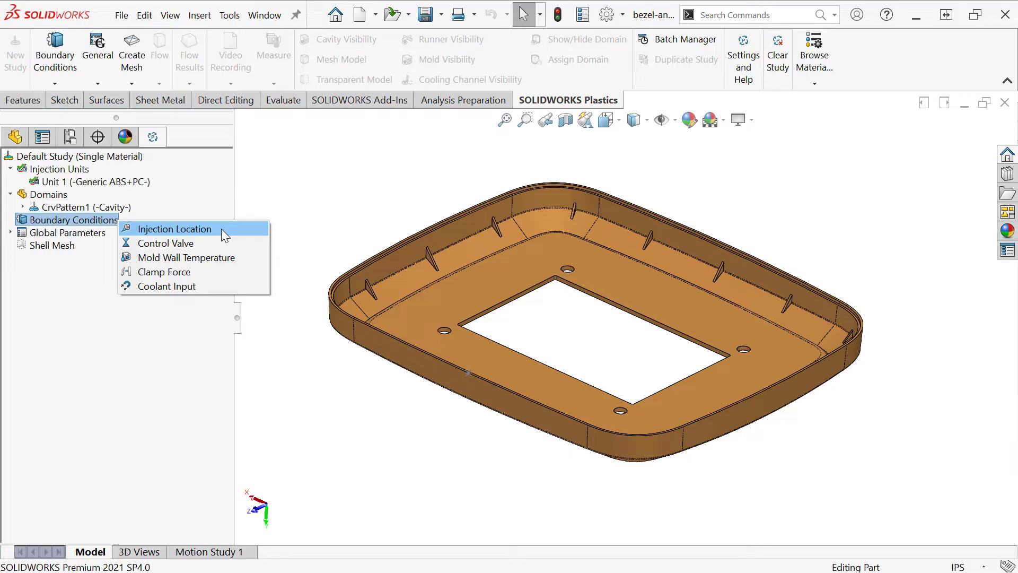
left_click(221, 228)
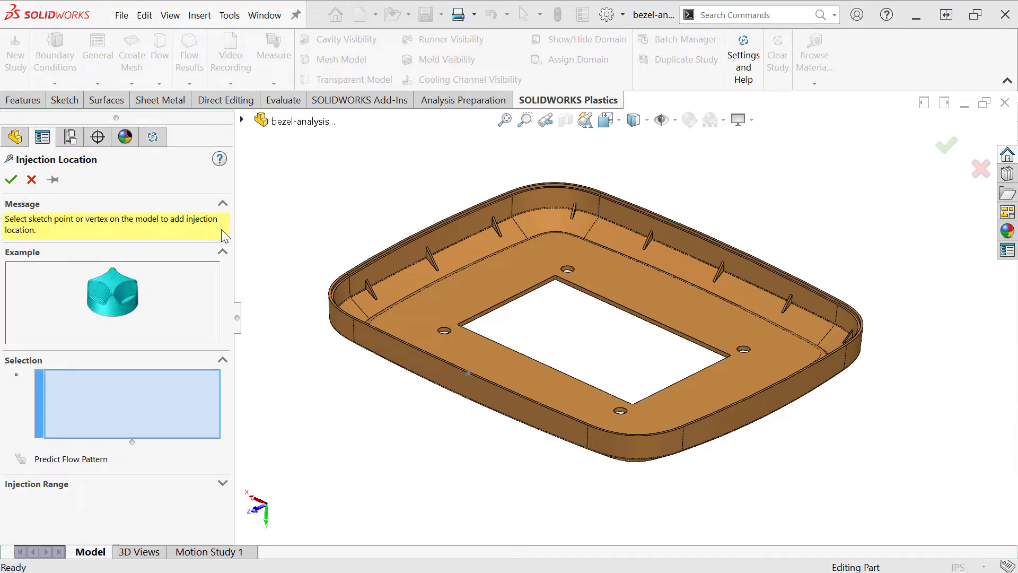
left_click(469, 374)
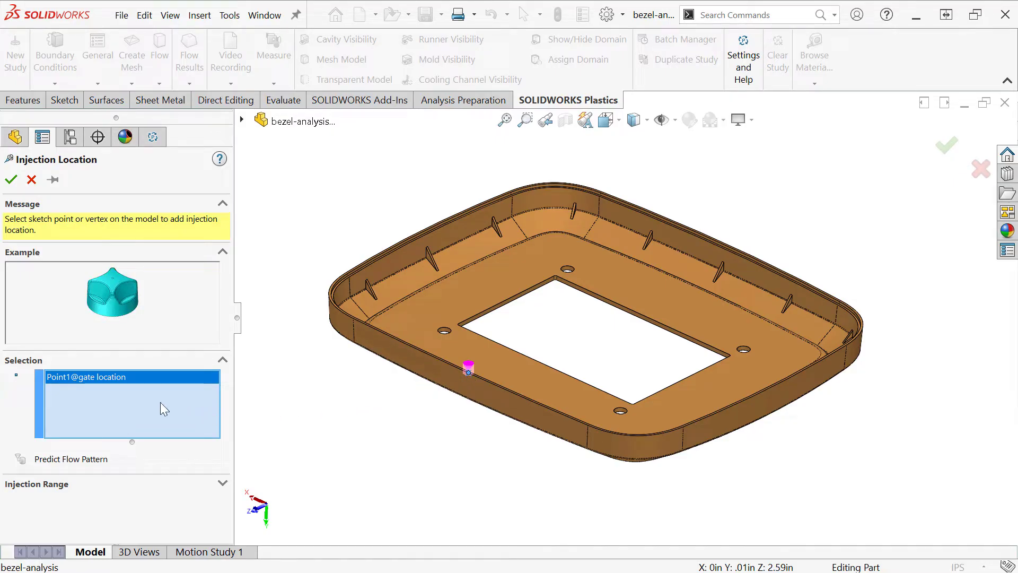
left_click(13, 183)
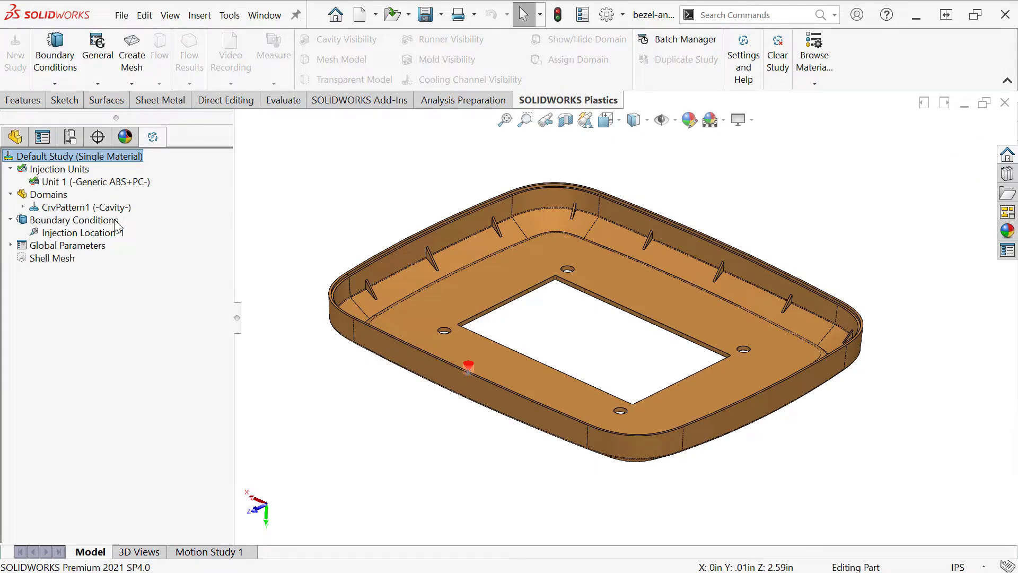
- Add Clamp Force-1 under Boundary Conditions with Top Plane as the clamp direction
right_click(118, 222)
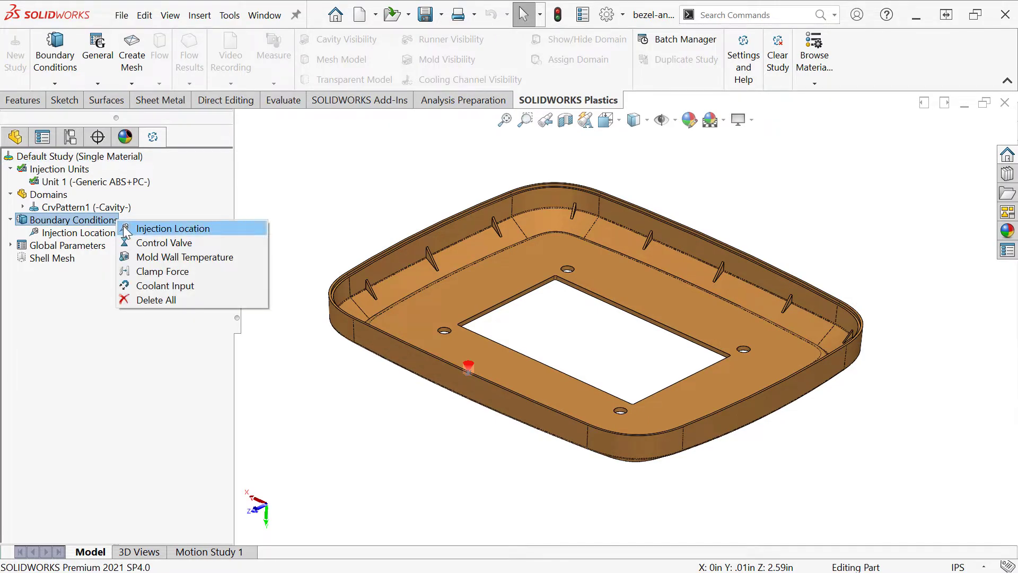
left_click(199, 271)
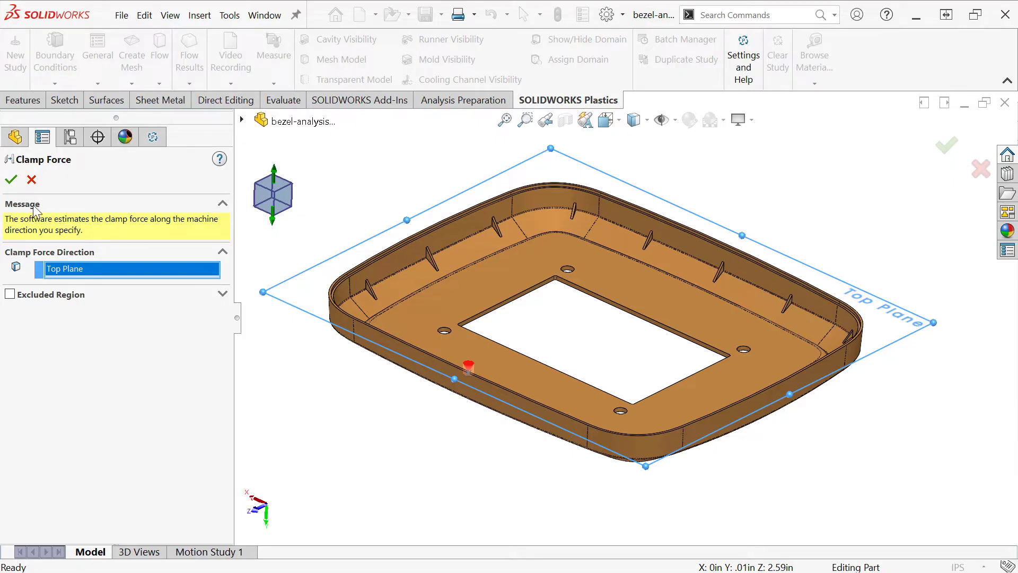
left_click(12, 181)
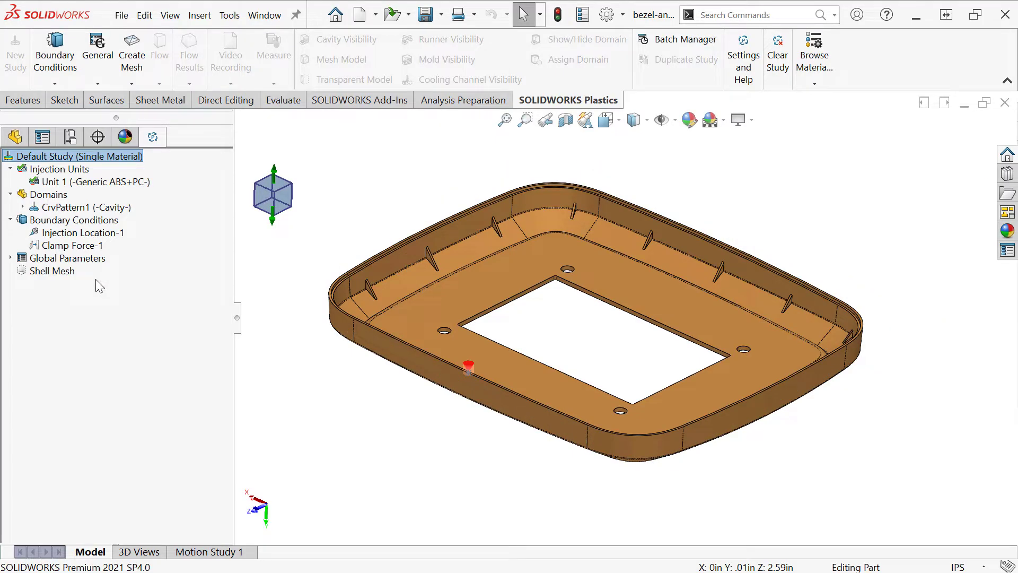
- Create a Uniform shell mesh of 12524 elements and 6254 nodes, leaving advanced mesh control off
right_click(67, 271)
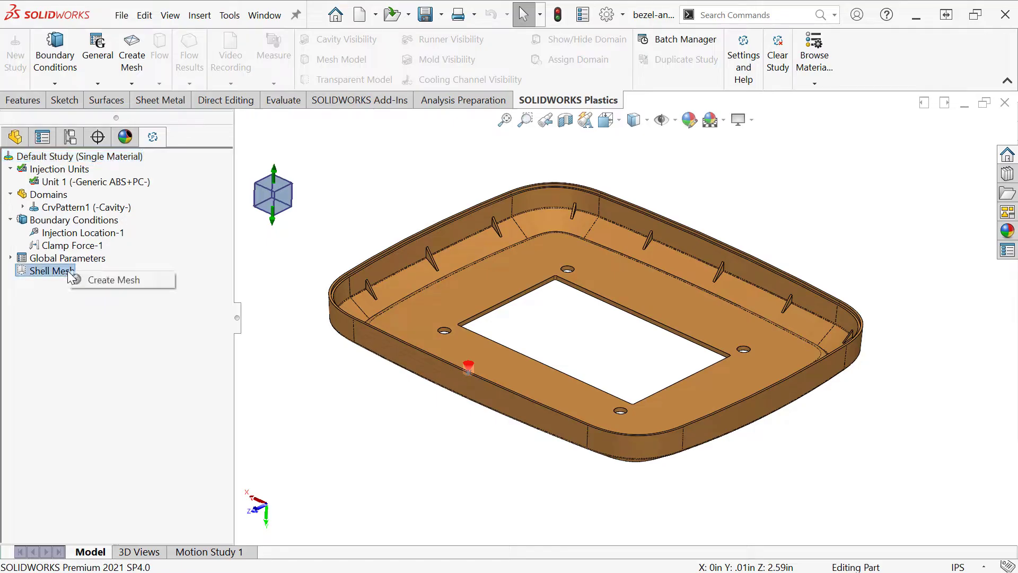
left_click(146, 281)
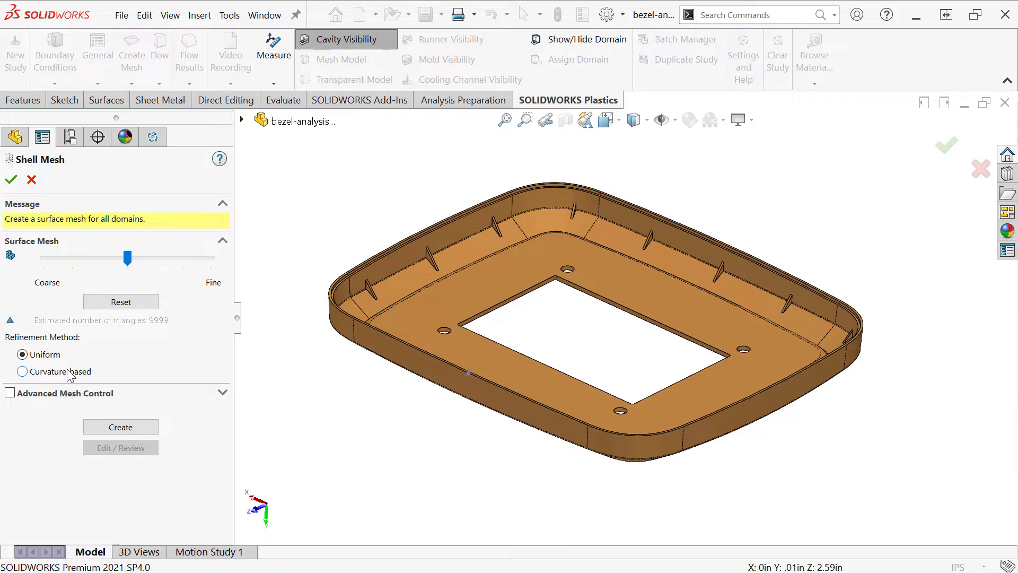
left_click(143, 430)
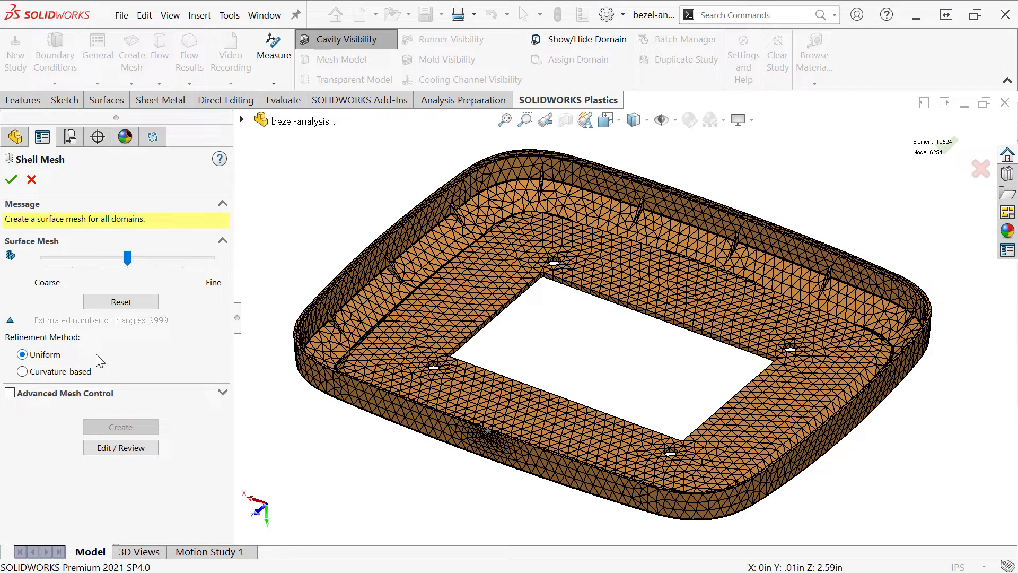
left_click(223, 394)
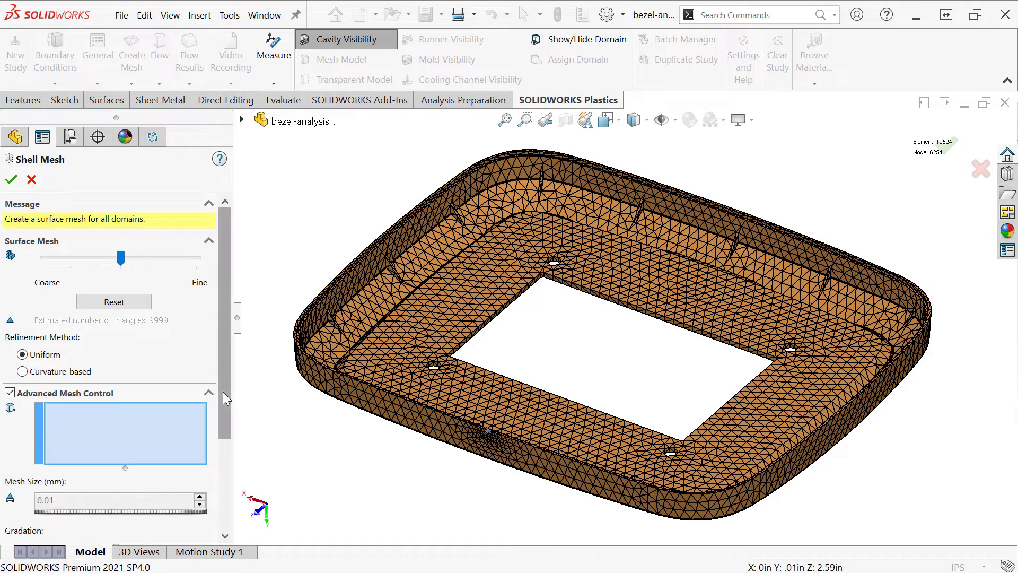
left_click_drag(223, 397, 219, 463)
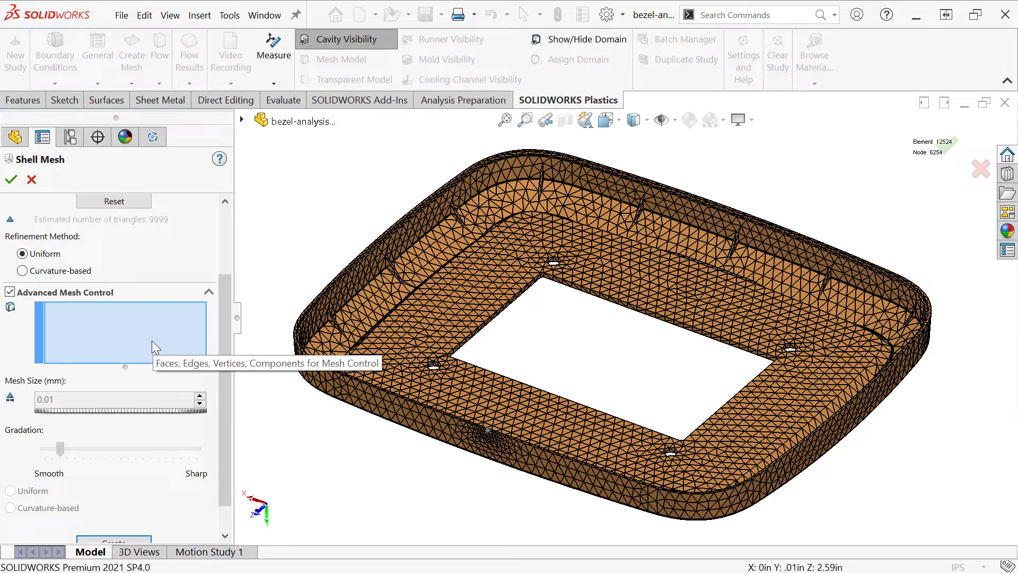
left_click(9, 291)
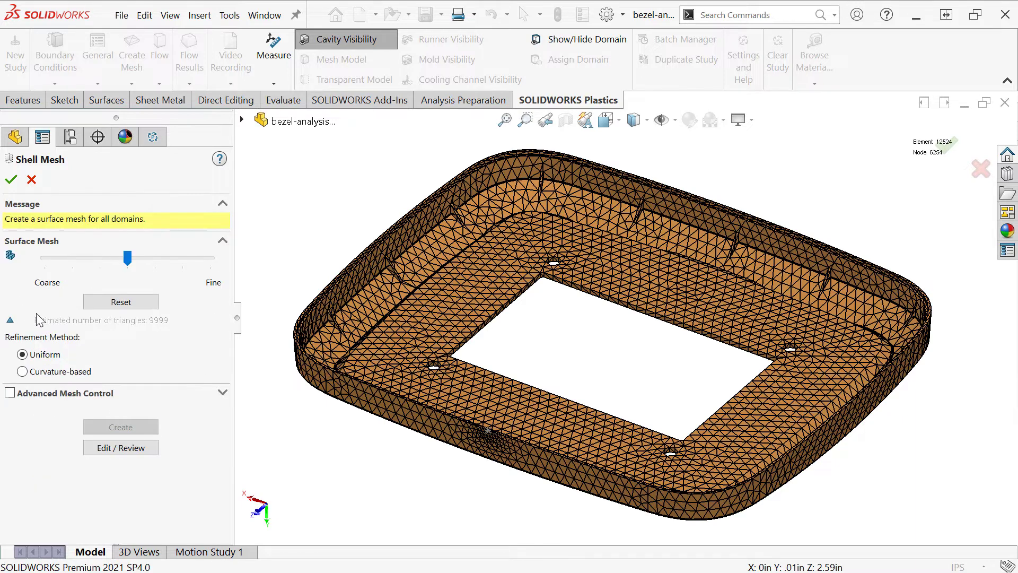
left_click(11, 179)
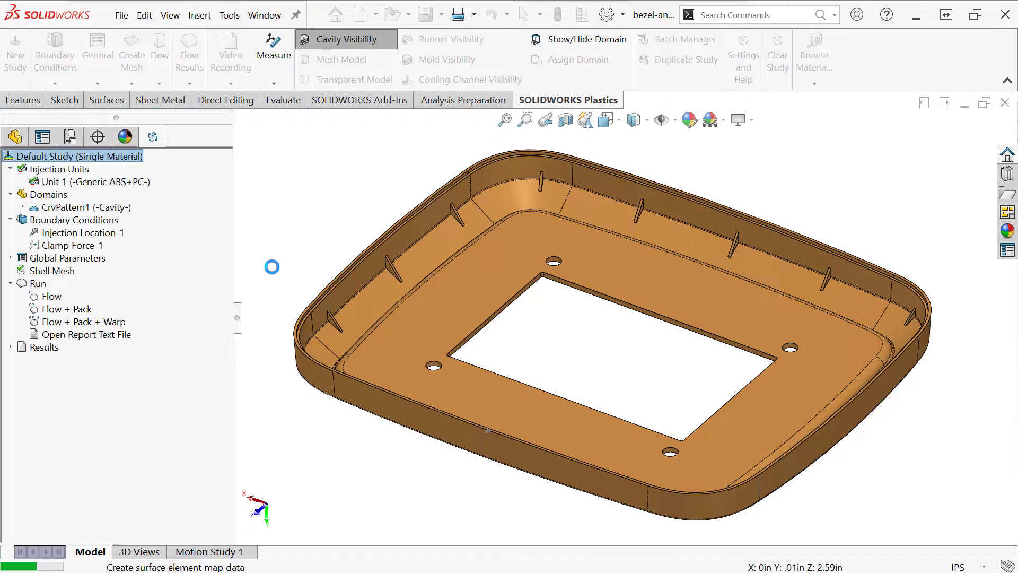
- Run the Flow analysis from the study's Run branch
right_click(62, 300)
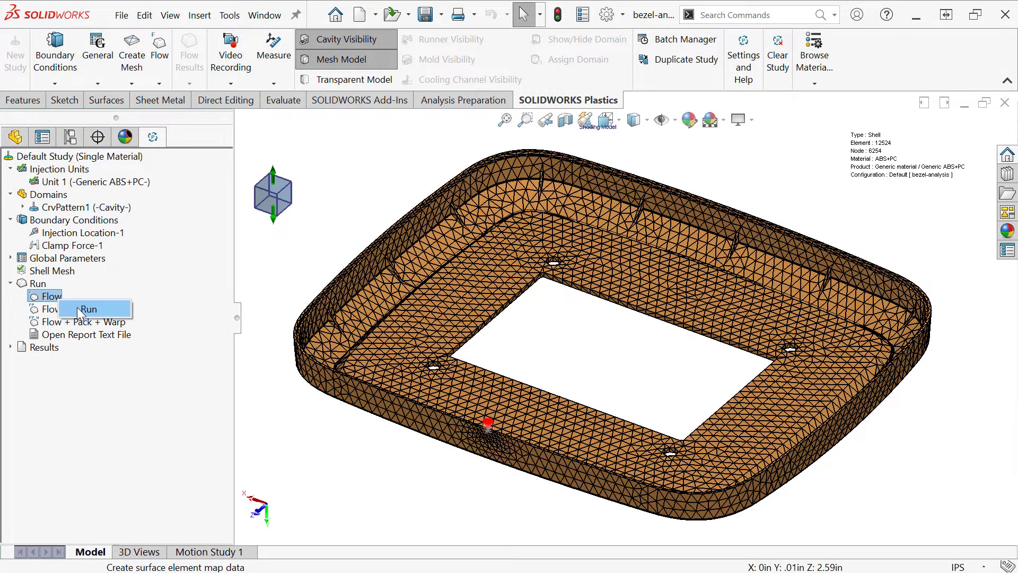
left_click(80, 309)
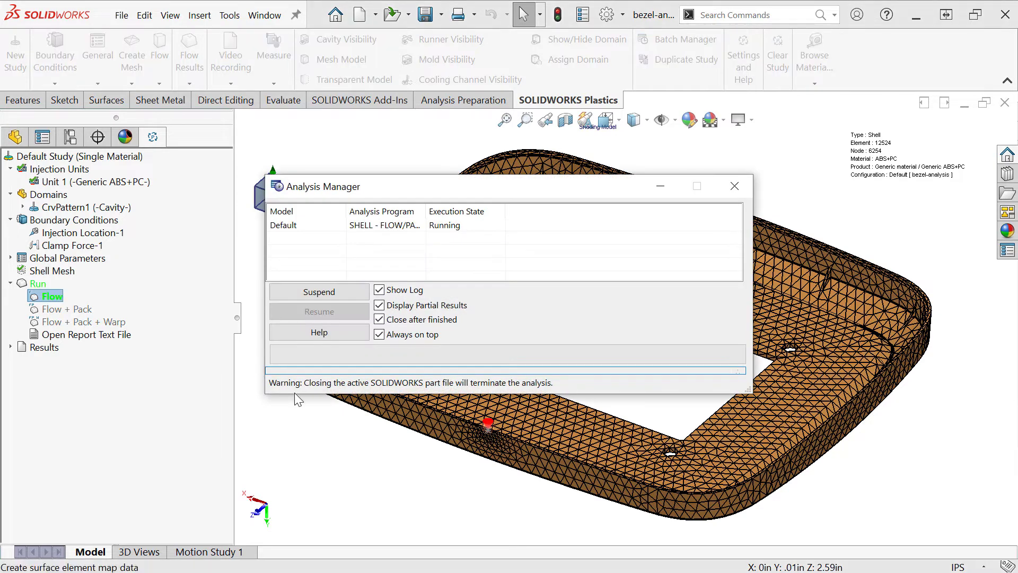
- Enlarge the analysis window to show its log, move it aside, then hide it to watch the fill plot
left_click_drag(295, 393, 303, 550)
left_click_drag(392, 195, 138, 112)
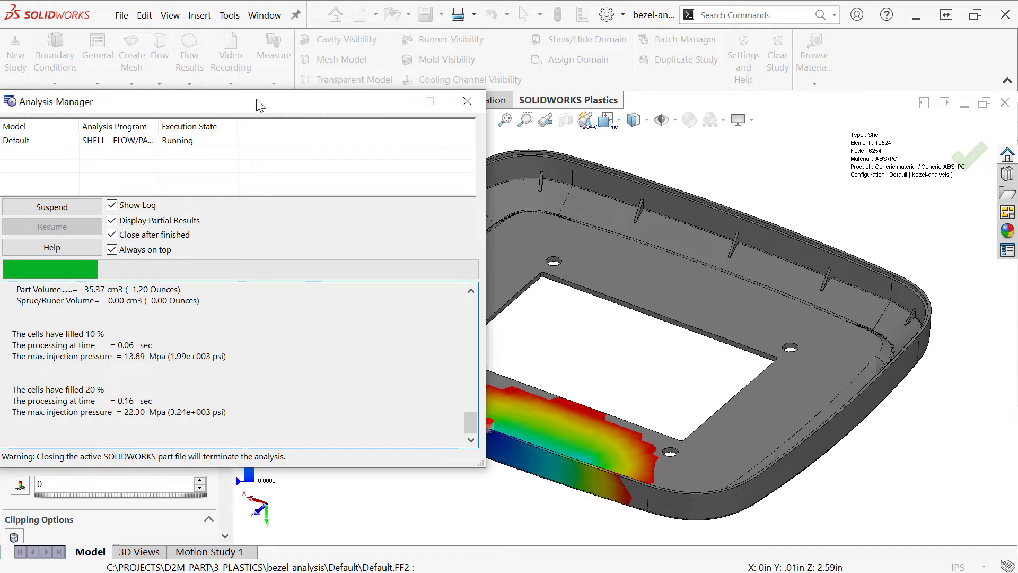
left_click_drag(257, 99, 452, 94)
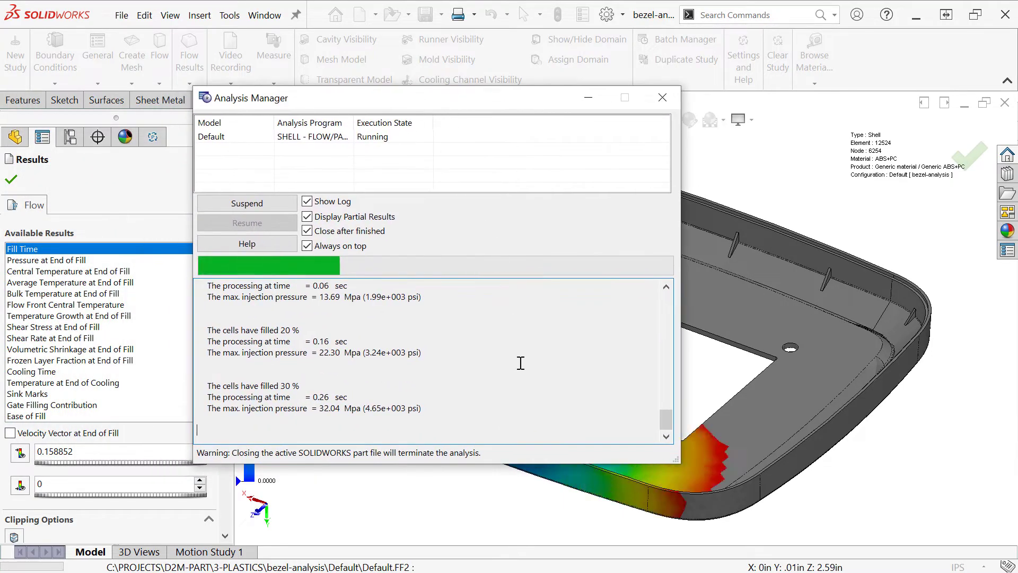
left_click(593, 97)
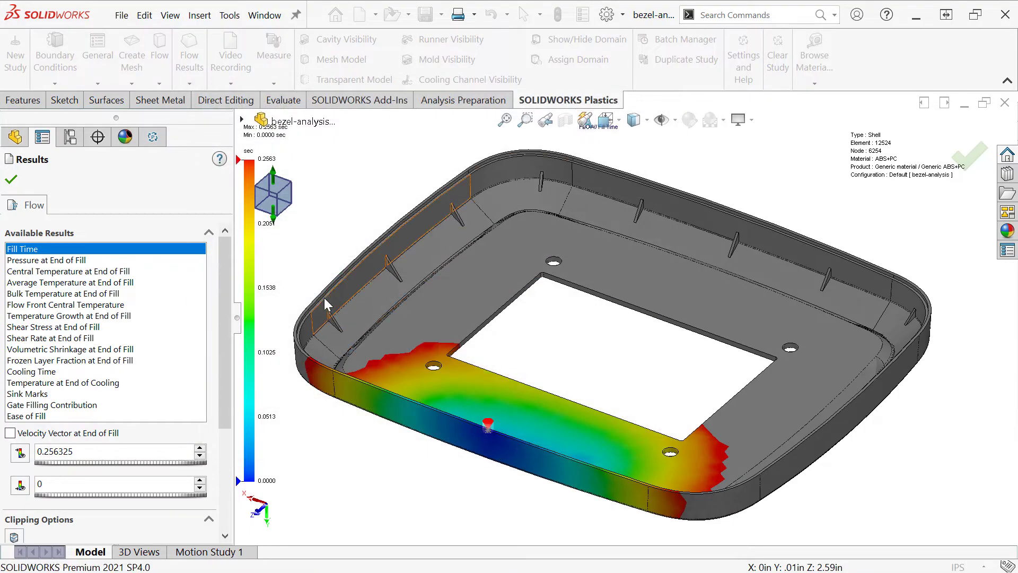
- Restore the analysis window from the notification area and position it so its log and the model are visible
mouse_move(525, 570)
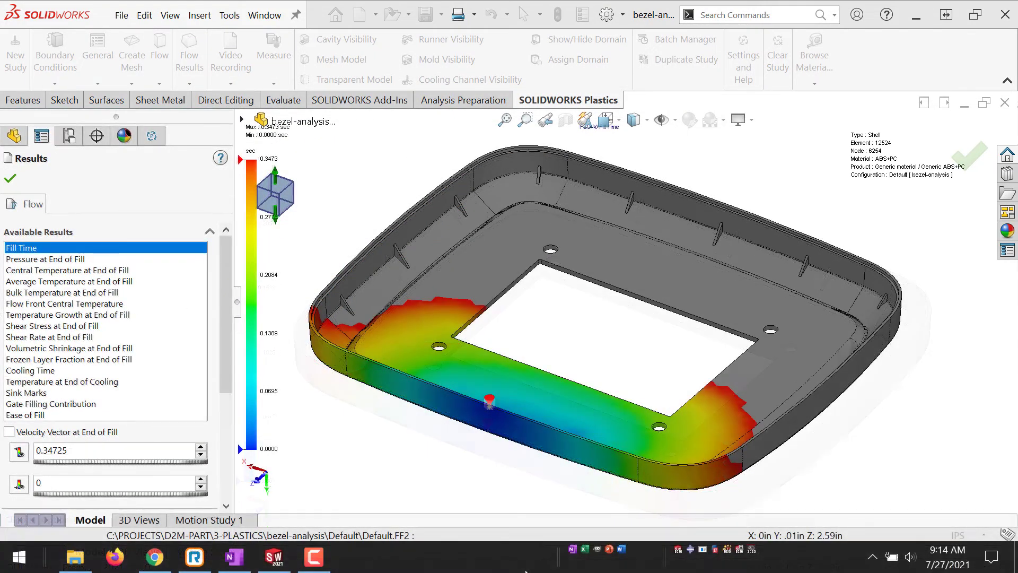
left_click(874, 558)
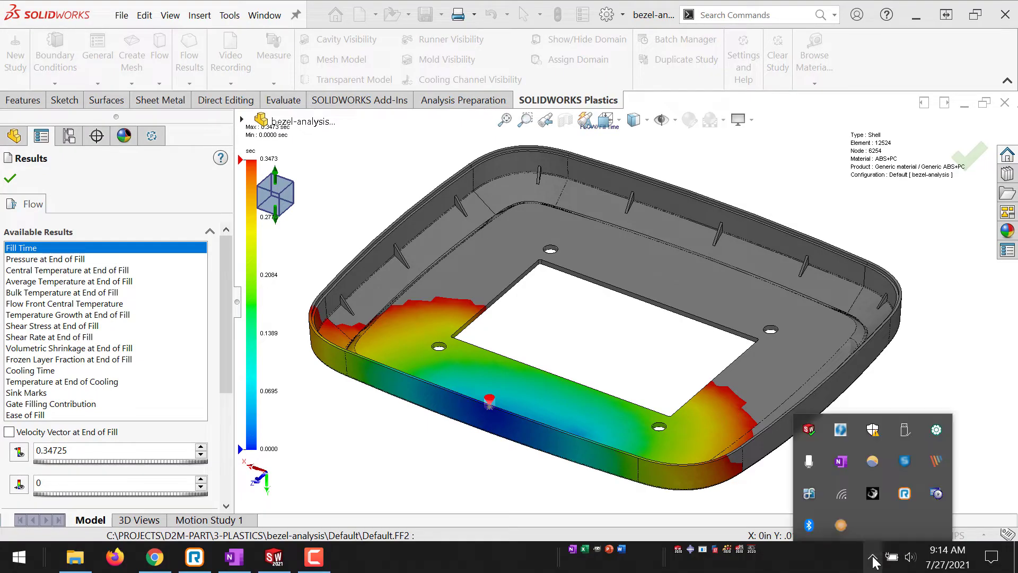
left_click(937, 495)
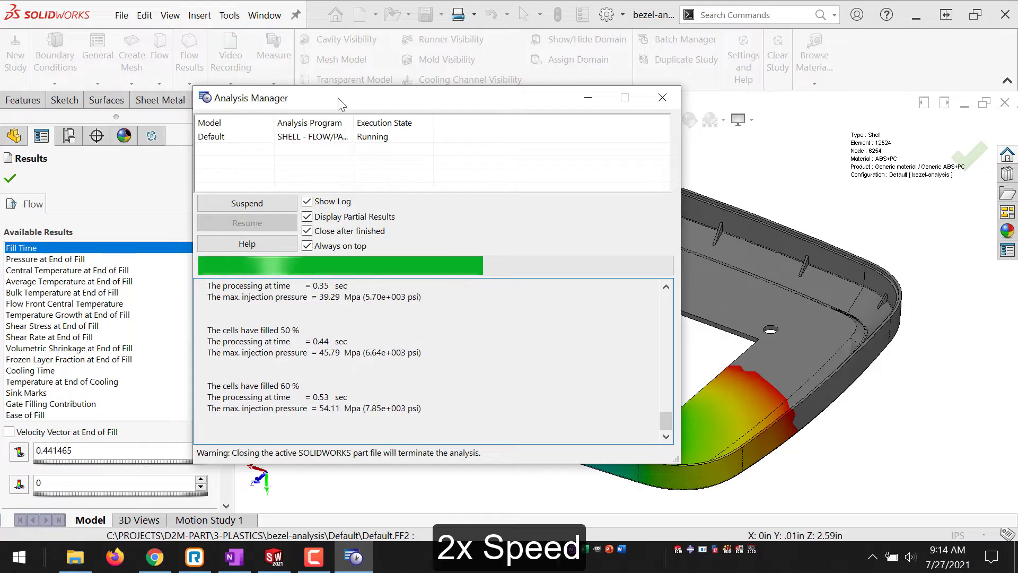
left_click_drag(341, 100, 460, 100)
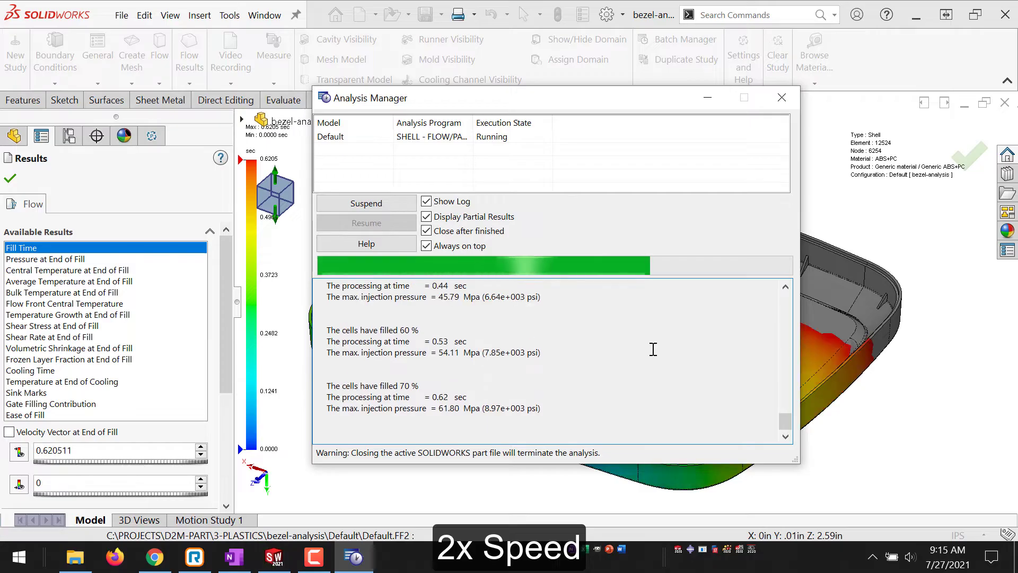
left_click_drag(434, 108, 483, 393)
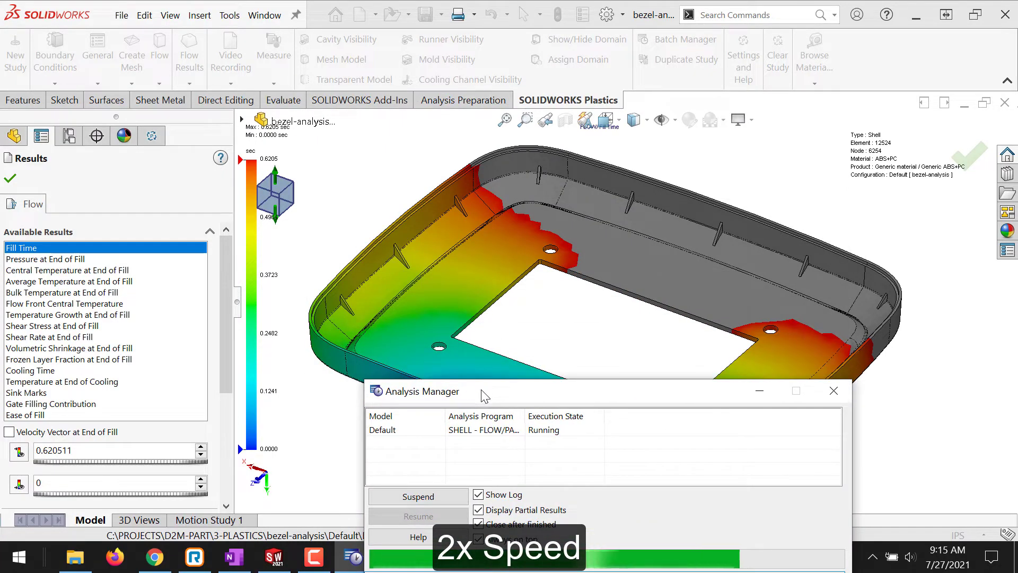
left_click_drag(483, 393, 429, 127)
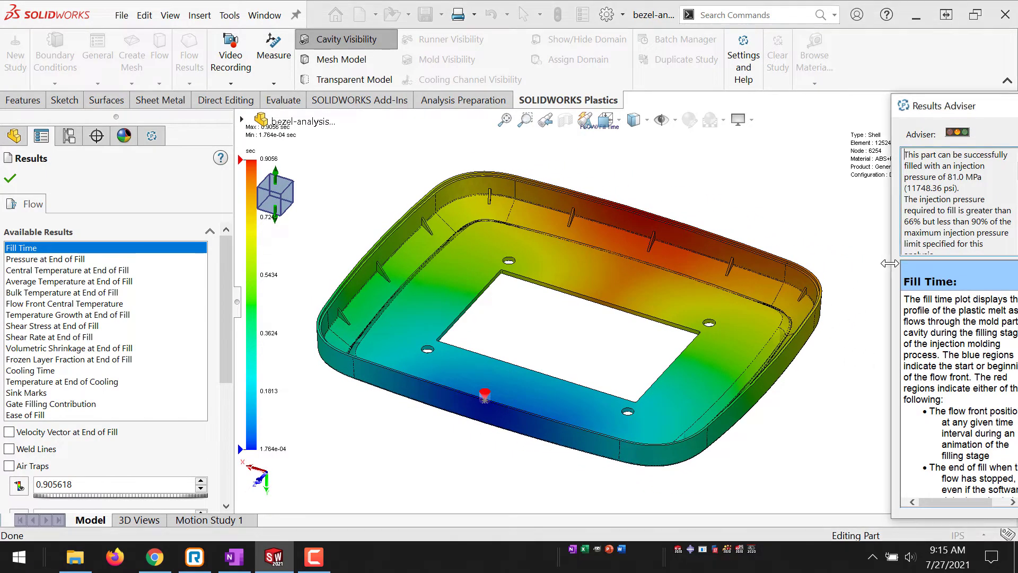
- View Pressure and Central Temperature at End of Fill beside the widened Results Adviser, return to Fill Time, close the adviser
left_click_drag(890, 263, 820, 268)
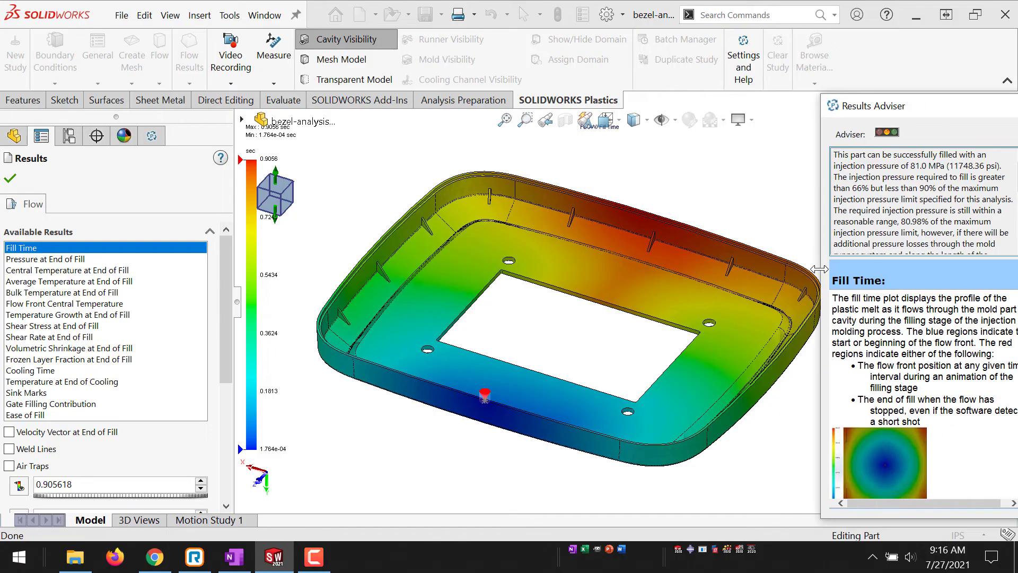
left_click(80, 259)
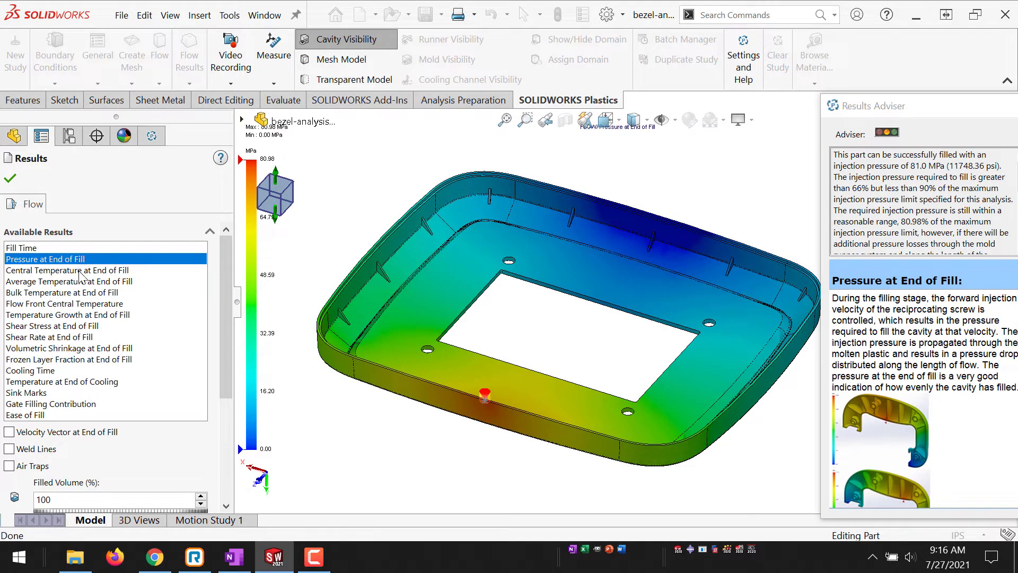
left_click(80, 272)
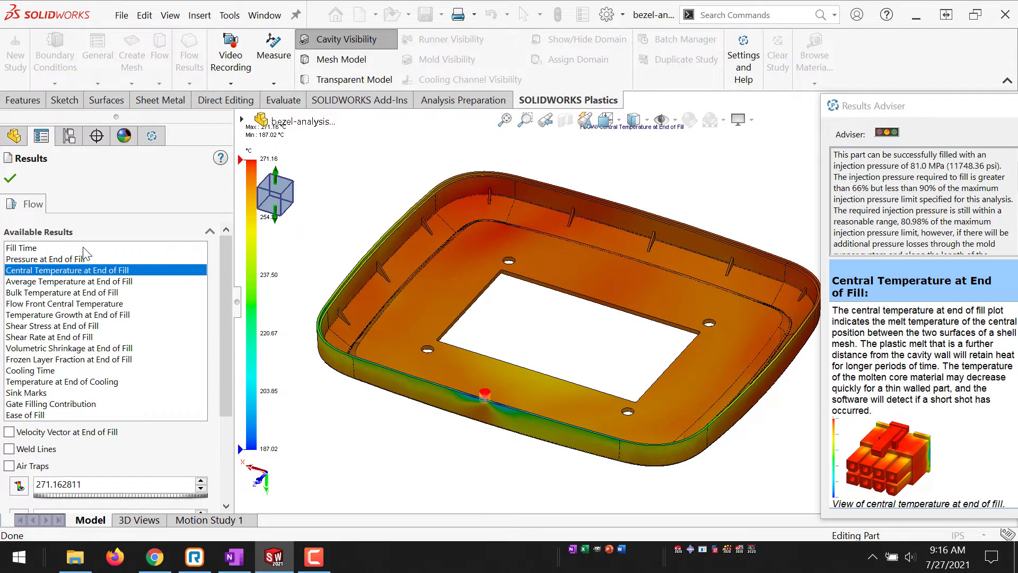
left_click(84, 248)
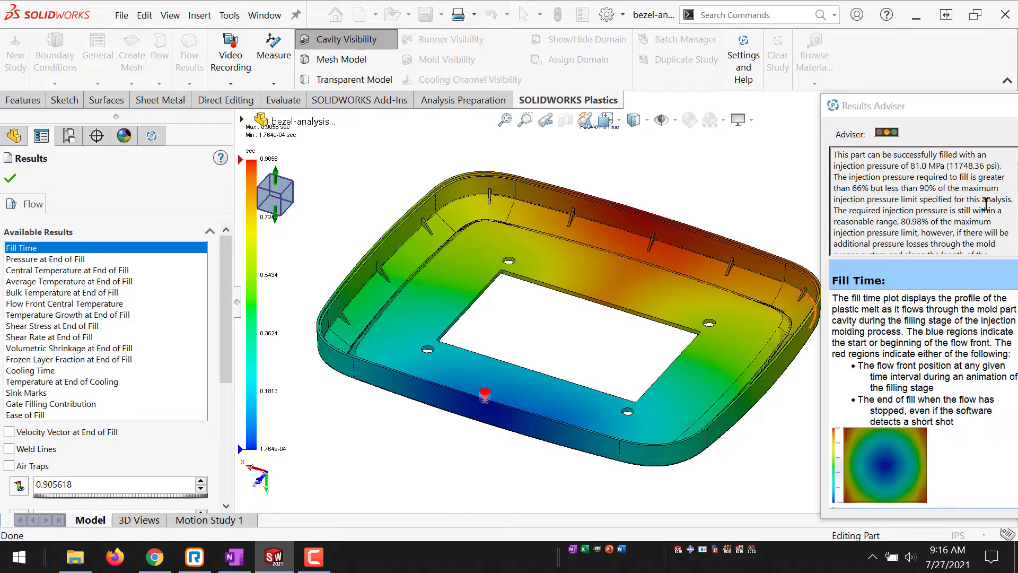
left_click_drag(972, 111, 905, 111)
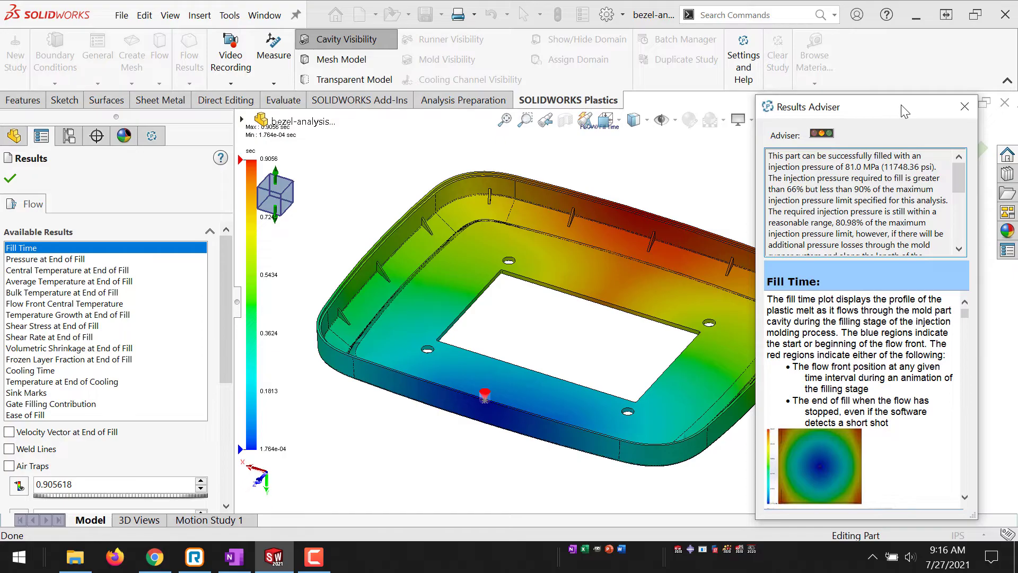
left_click(965, 107)
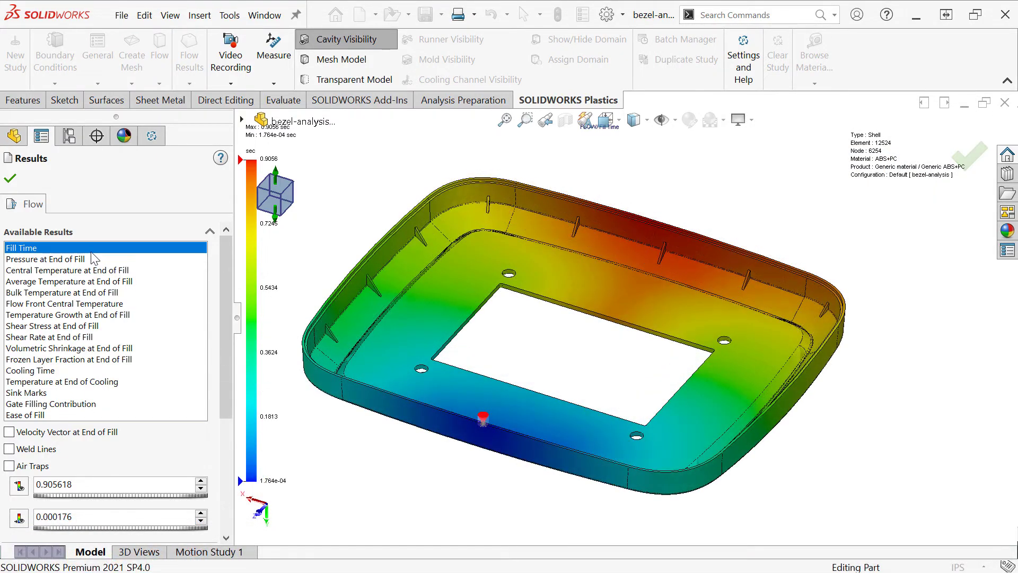
left_click_drag(228, 350, 228, 440)
left_click(36, 458)
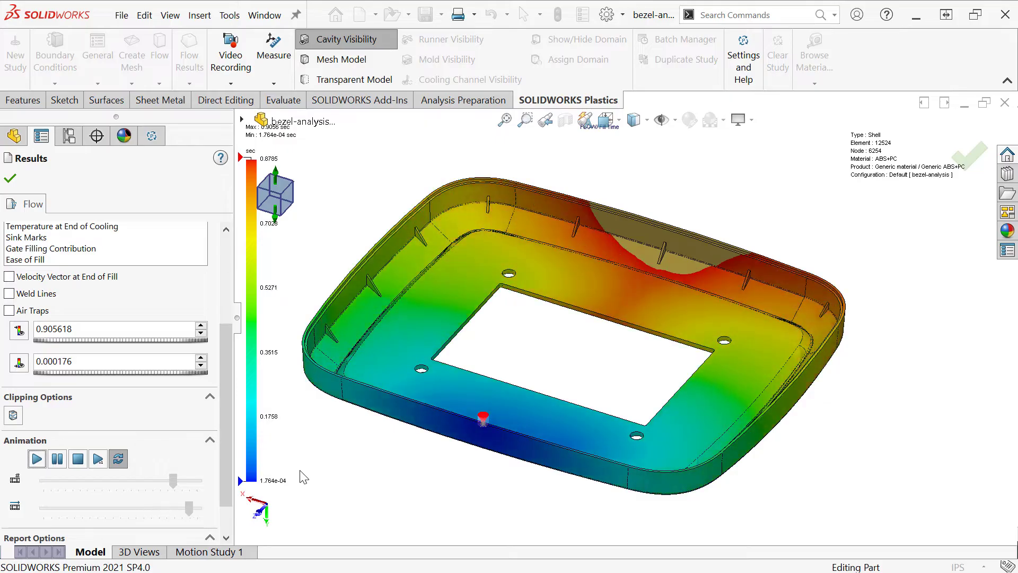
left_click(79, 459)
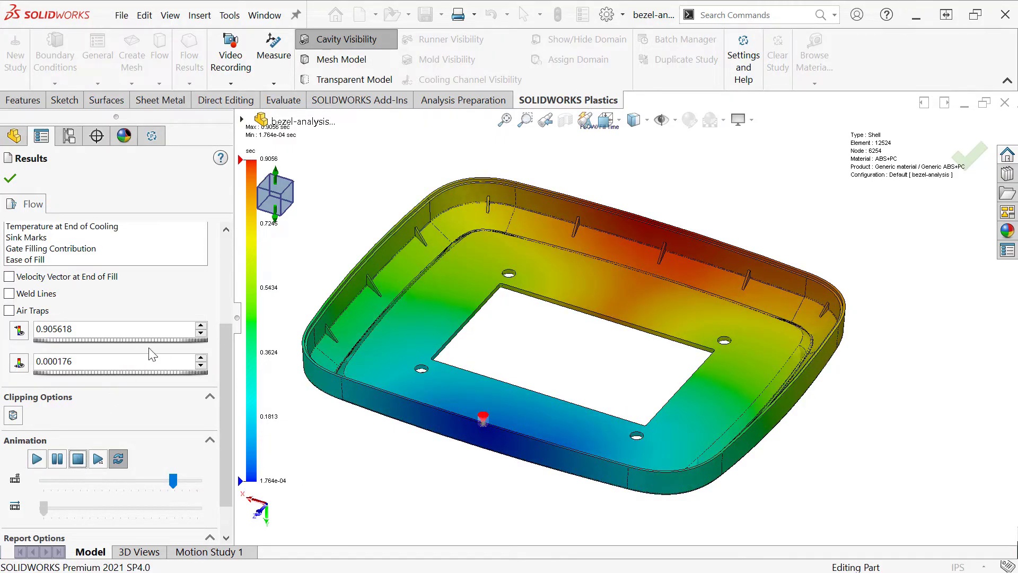
mouse_move(164, 340)
left_mouse_down()
mouse_move(116, 335)
mouse_move(154, 338)
left_mouse_up()
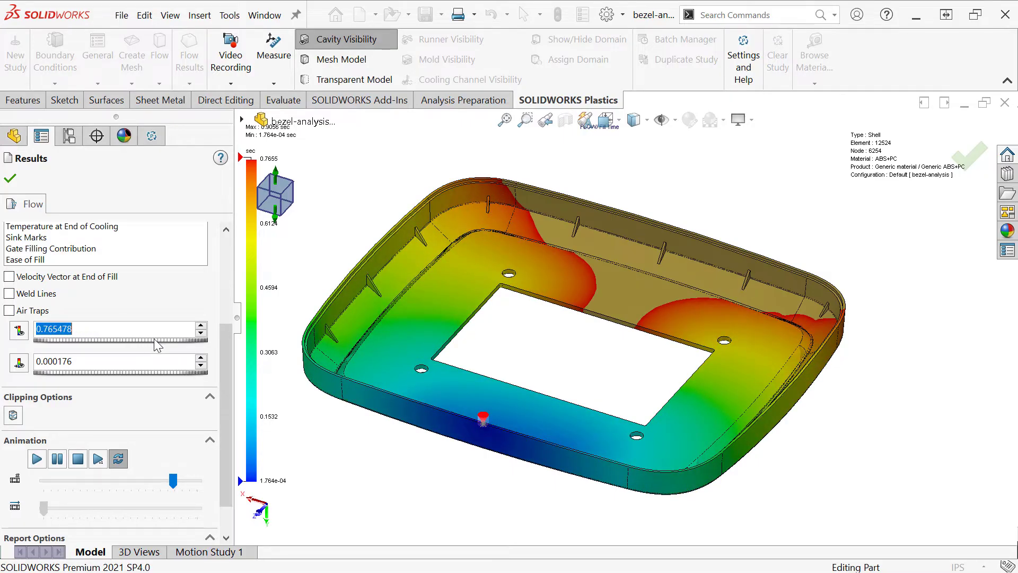
left_click(201, 326)
left_click(201, 326)
left_click(201, 326)
left_click(201, 326)
left_click(201, 326)
left_click(201, 326)
key("shift+z")
key("shift+z")
key("shift+z")
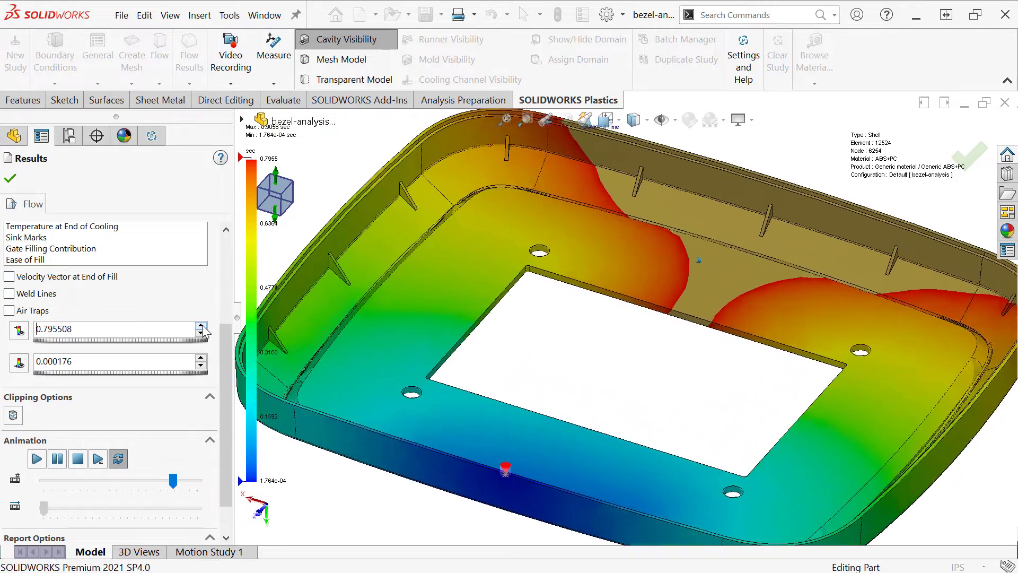
left_click(201, 327)
left_click(201, 326)
left_click(201, 326)
left_click(201, 326)
left_click(201, 326)
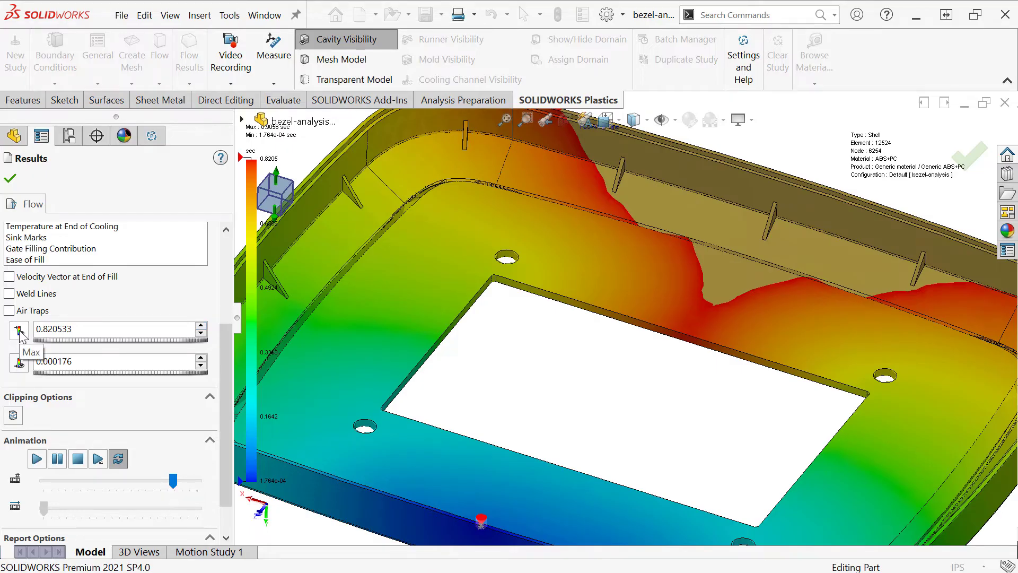
left_click(19, 332)
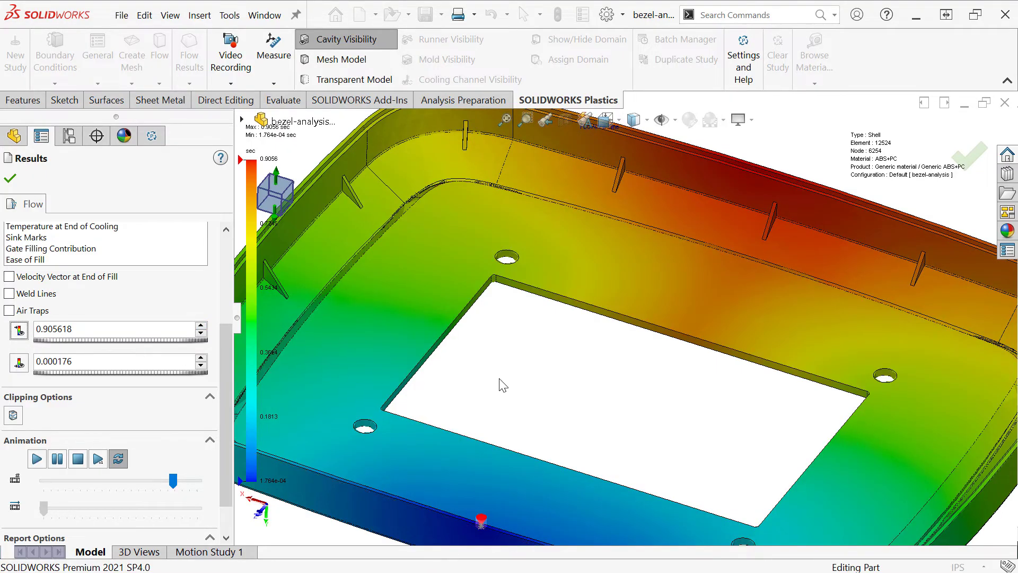
key("z")
key("z")
key("z")
key("z")
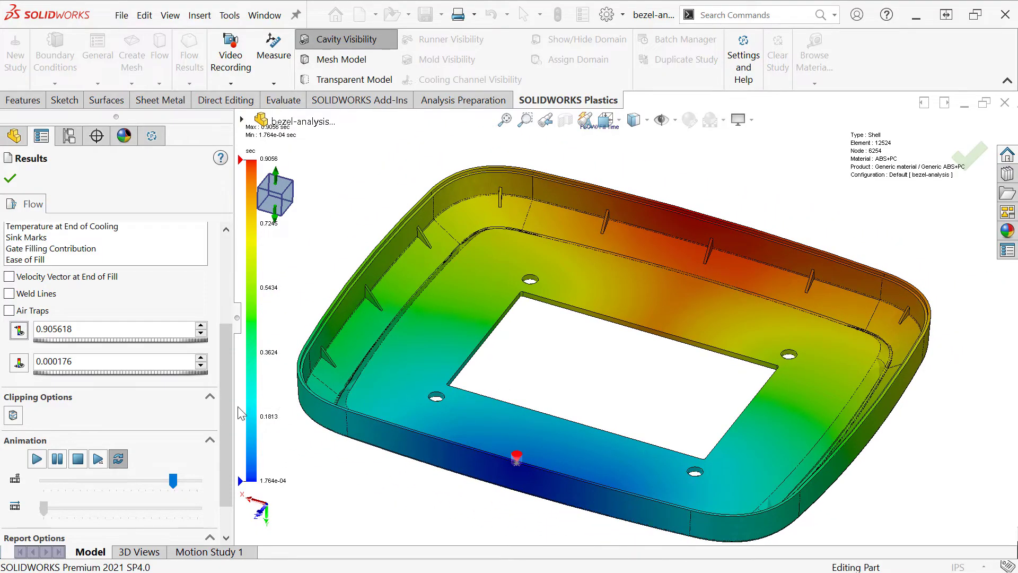
left_click_drag(228, 403, 215, 308)
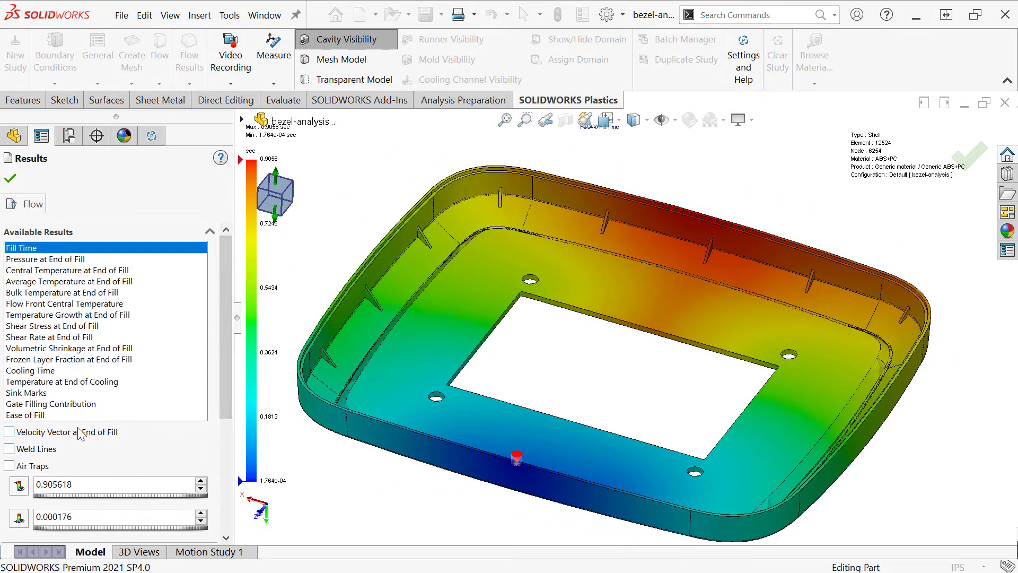
left_click(56, 432)
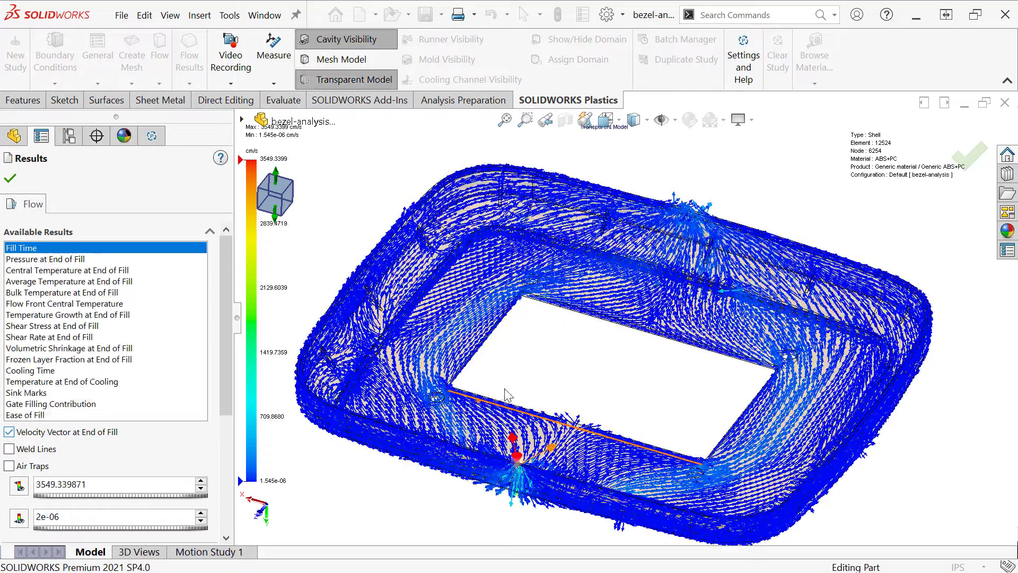
key("ctrl+5")
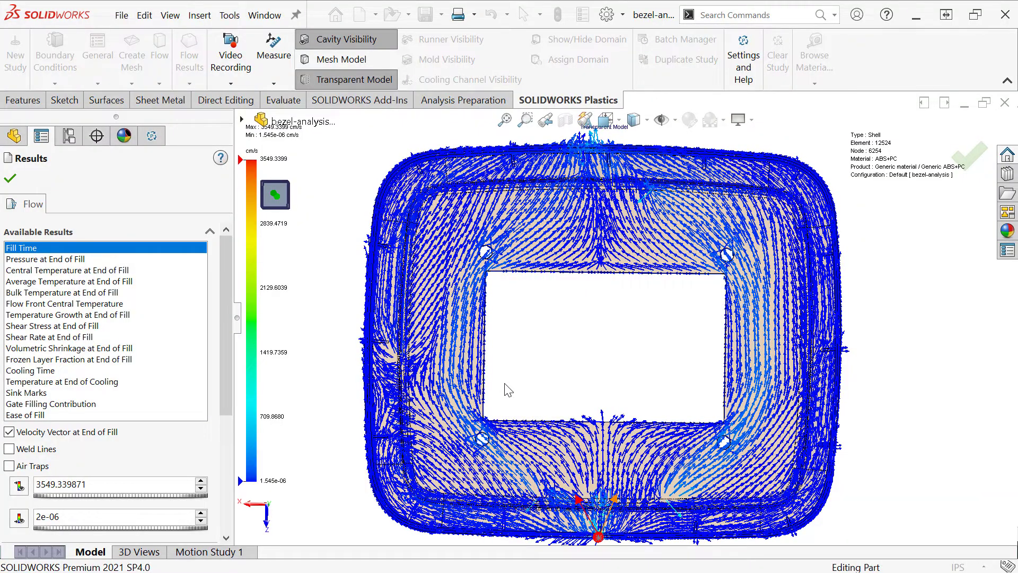
left_click(73, 436)
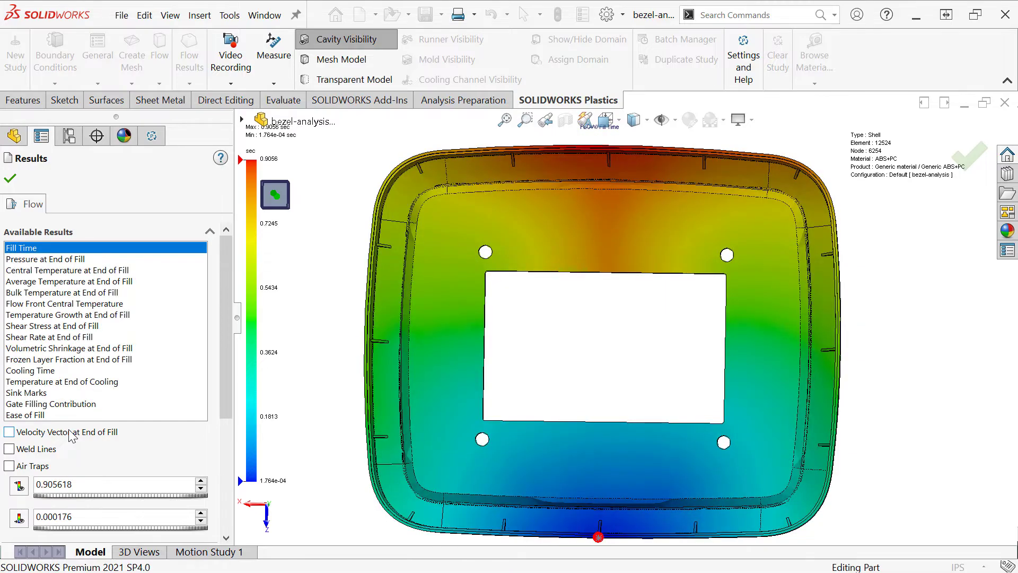
left_click(47, 455)
key("Down")
key("Down")
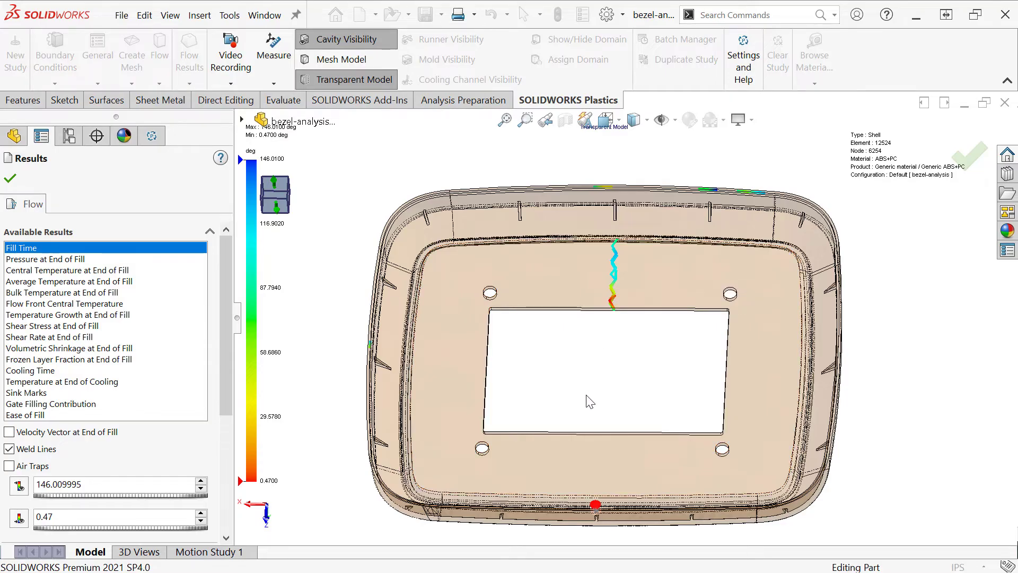
left_click(33, 452)
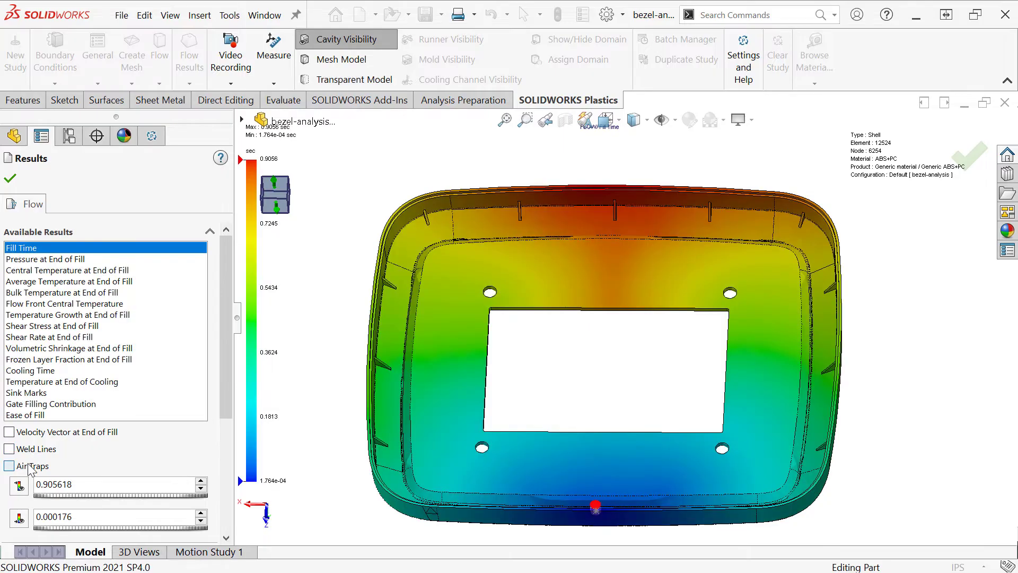
- Show the air traps on the tilted part and briefly lower the upper limit to find the last-filled area
left_click(30, 468)
middle_click_drag(689, 328, 541, 382)
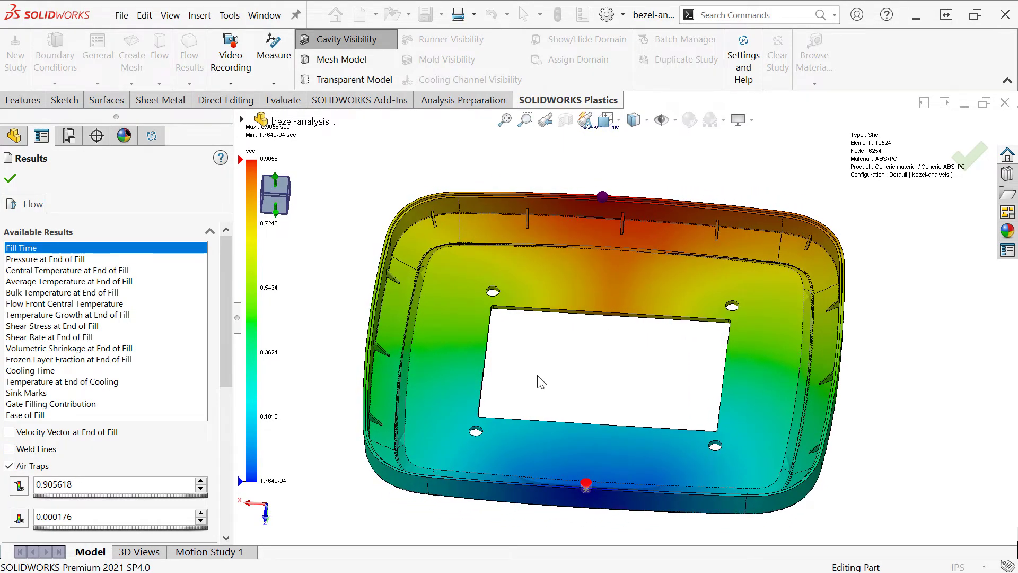
left_click(91, 497)
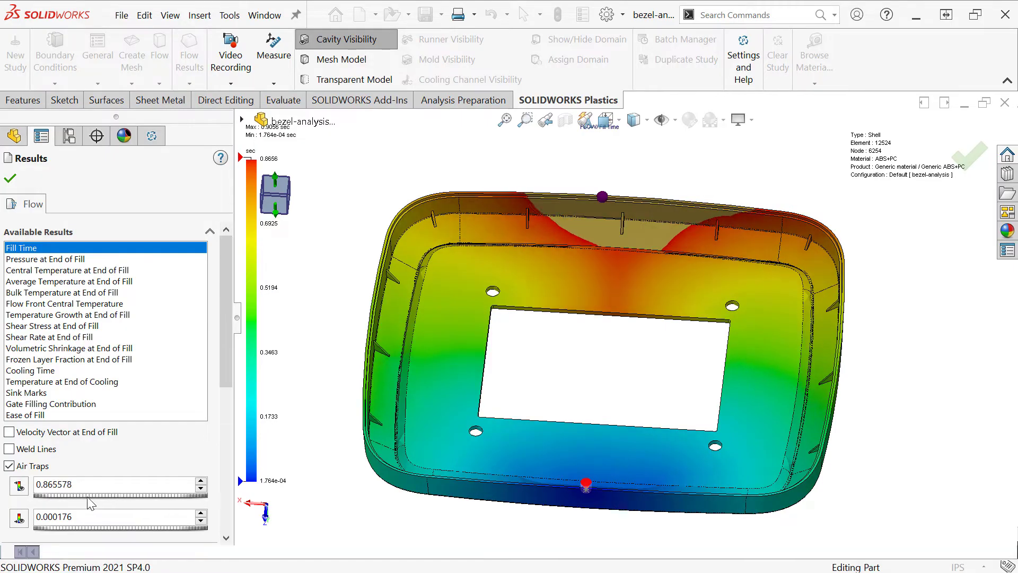
left_click(89, 498)
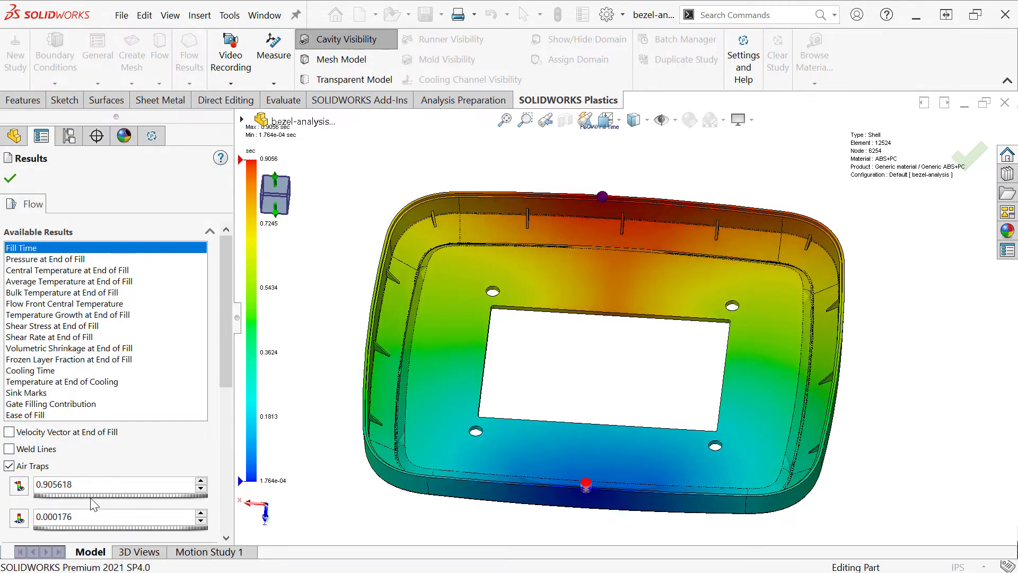
left_click(16, 468)
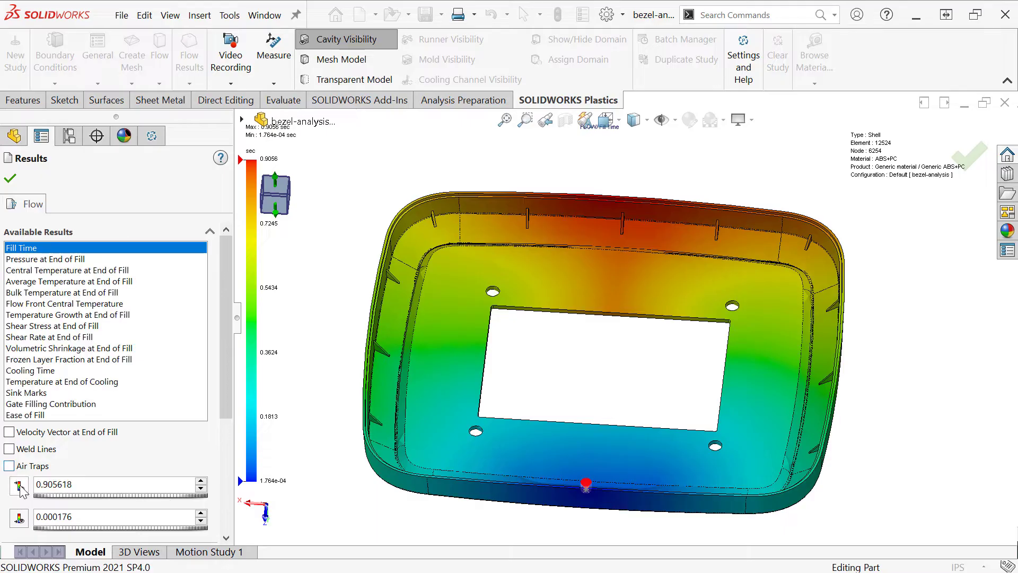
- Review Pressure at End of Fill, Cooling Time and Ease of Fill, then rotate the Fill Time plot
left_click(68, 260)
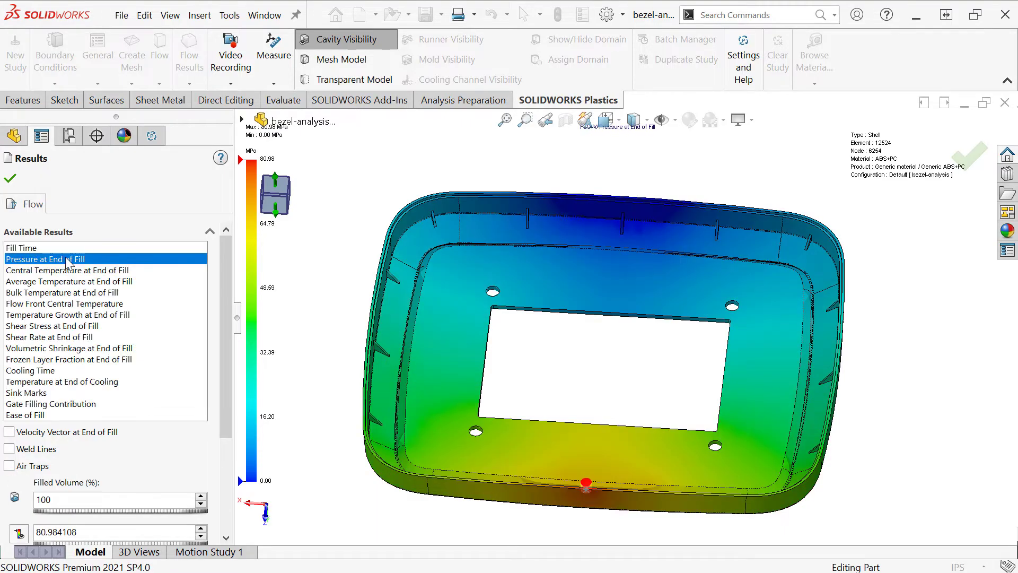
left_click(41, 371)
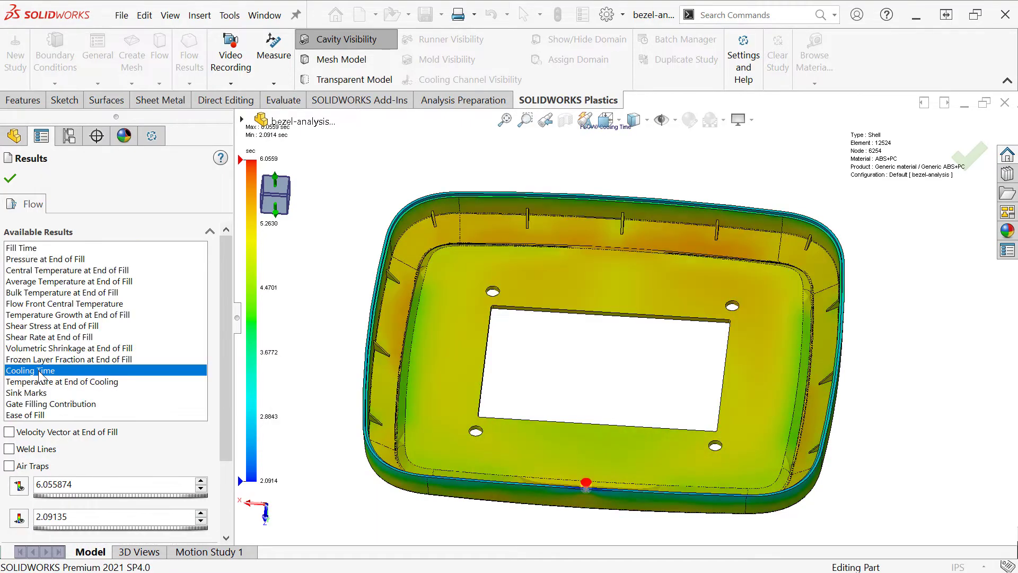
left_click(35, 416)
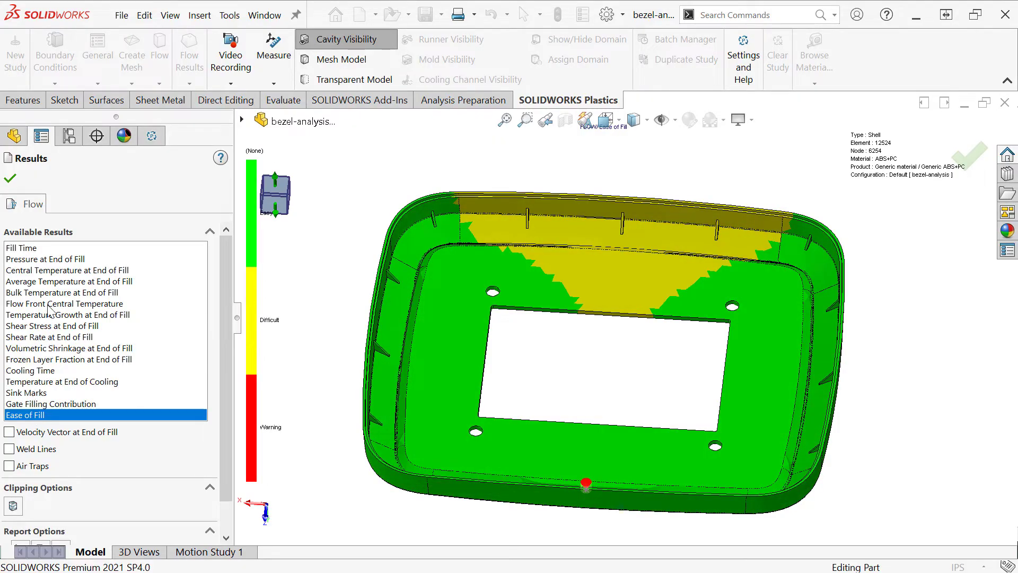
left_click(21, 249)
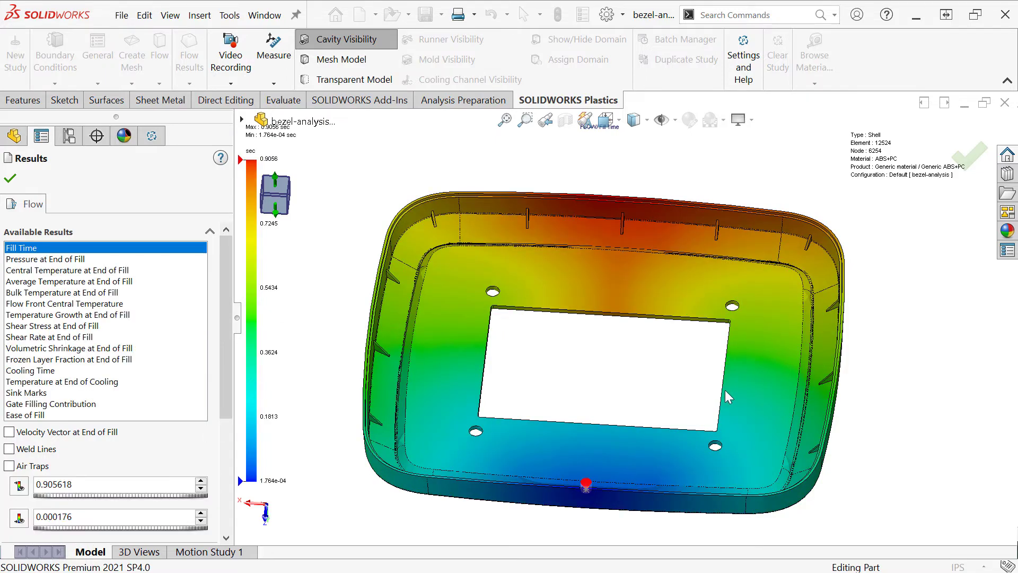
middle_click_drag(722, 390, 706, 380)
key("Up")
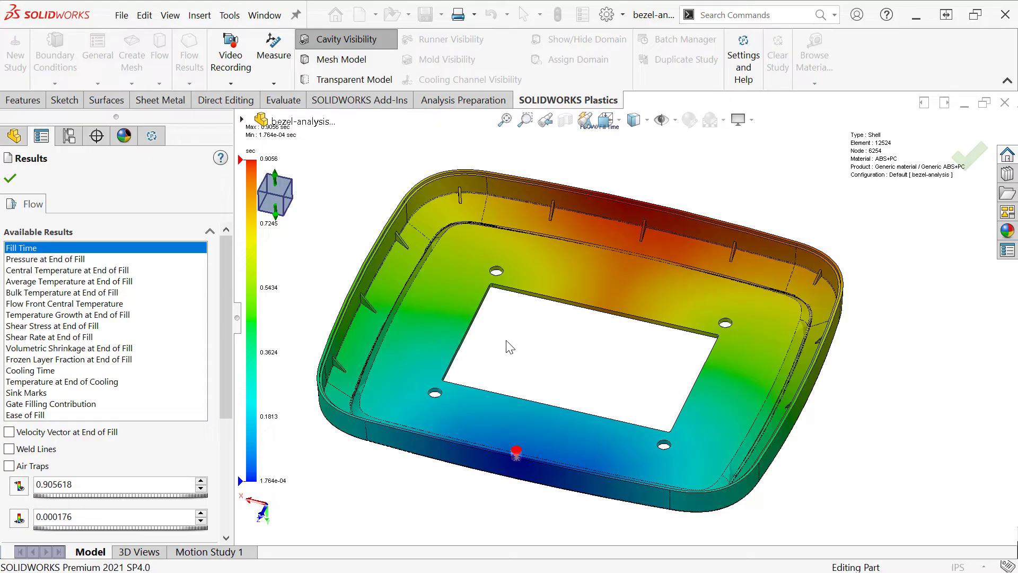
- Close the result plot and read clamp force, filling and cycle times on the Summary and Report Flow tab
left_click(13, 182)
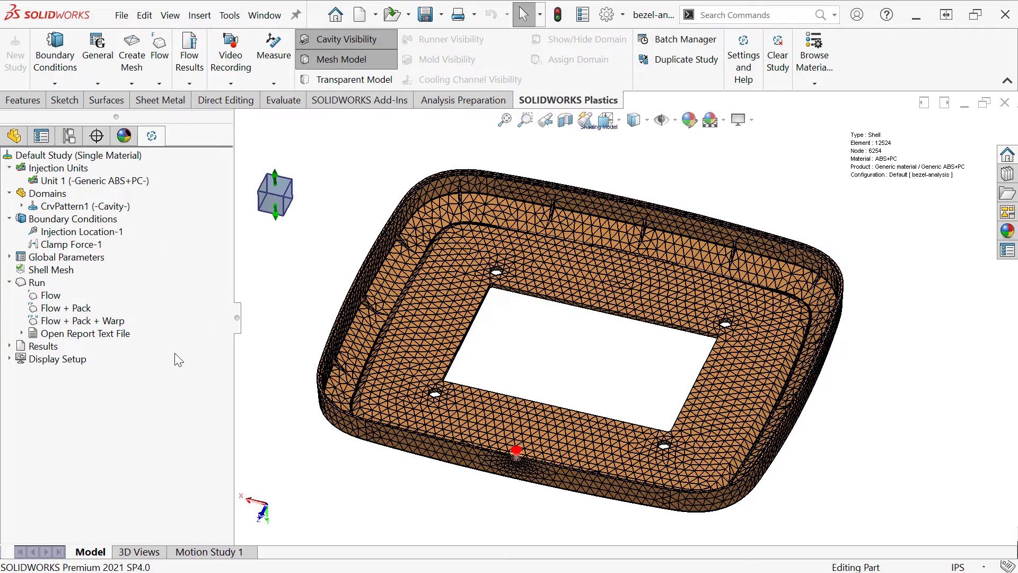
left_click(10, 347)
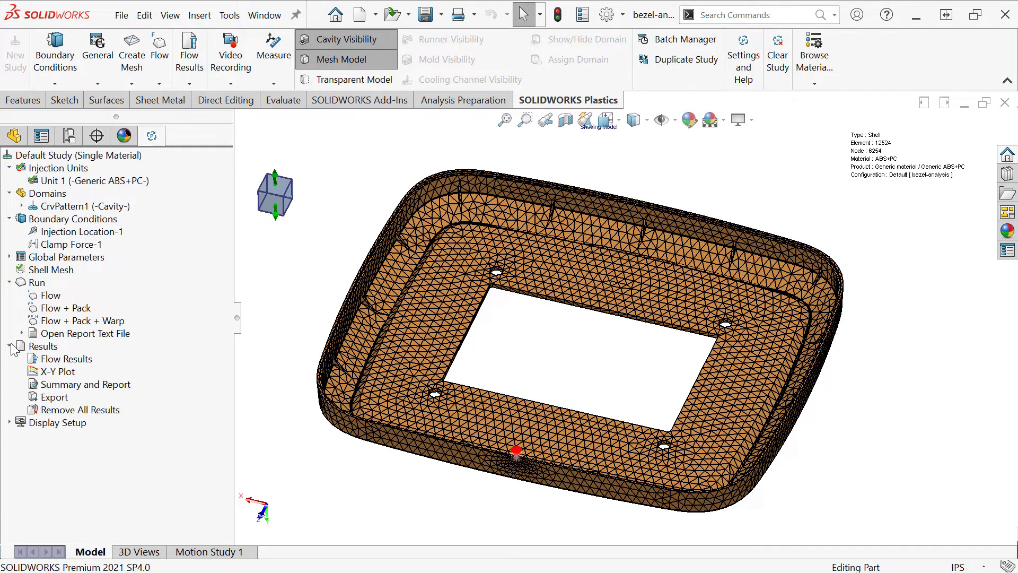
double_click(66, 384)
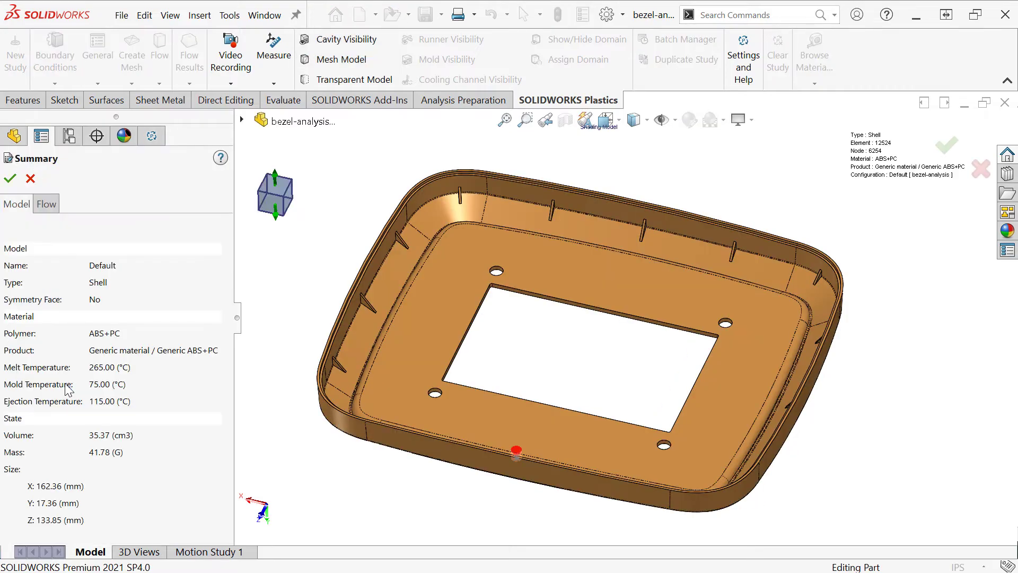
left_click(47, 206)
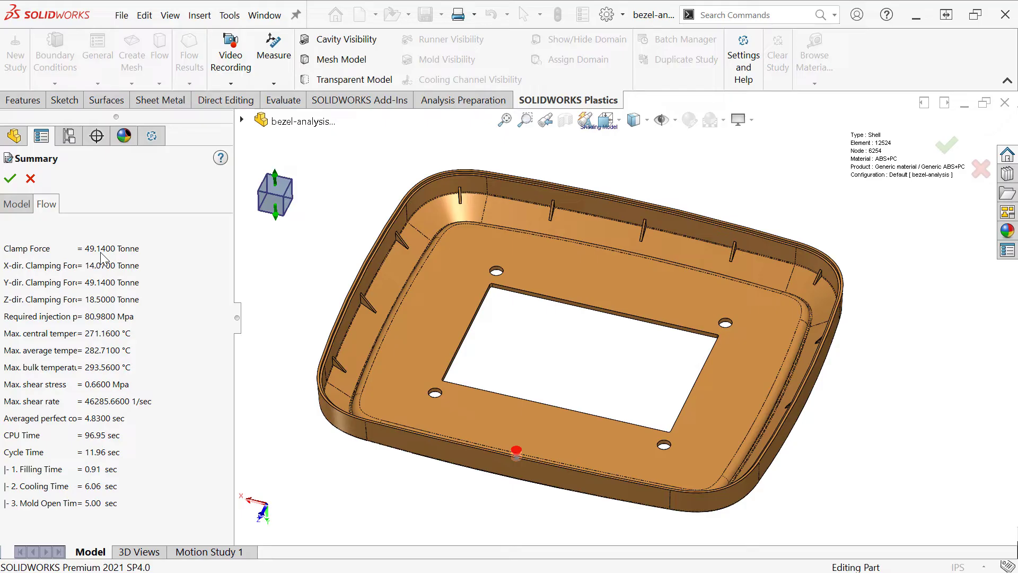
key("Escape")
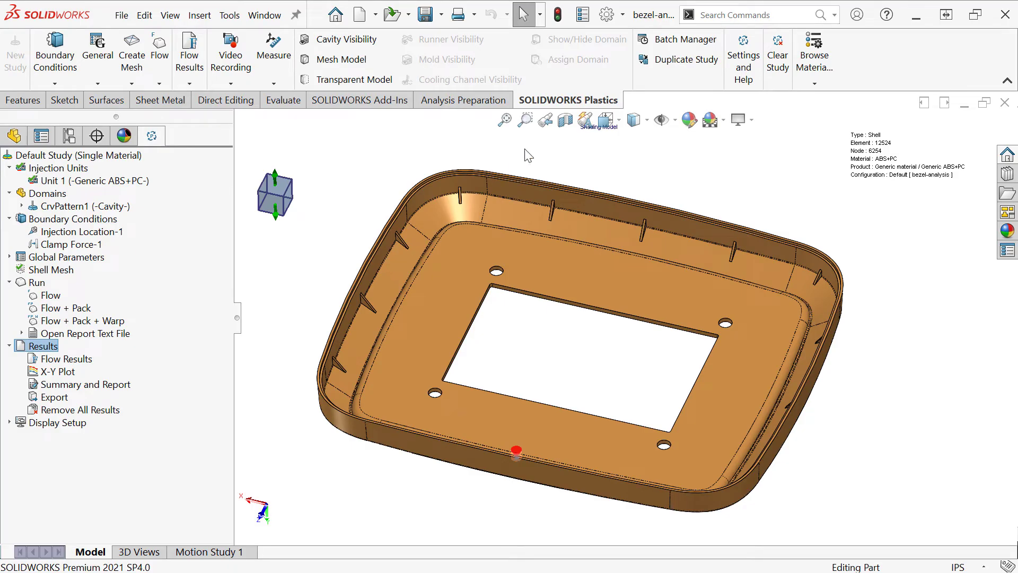
- Duplicate Plastics_study_1 into a new study configuration named 'Nylon'
left_click(672, 60)
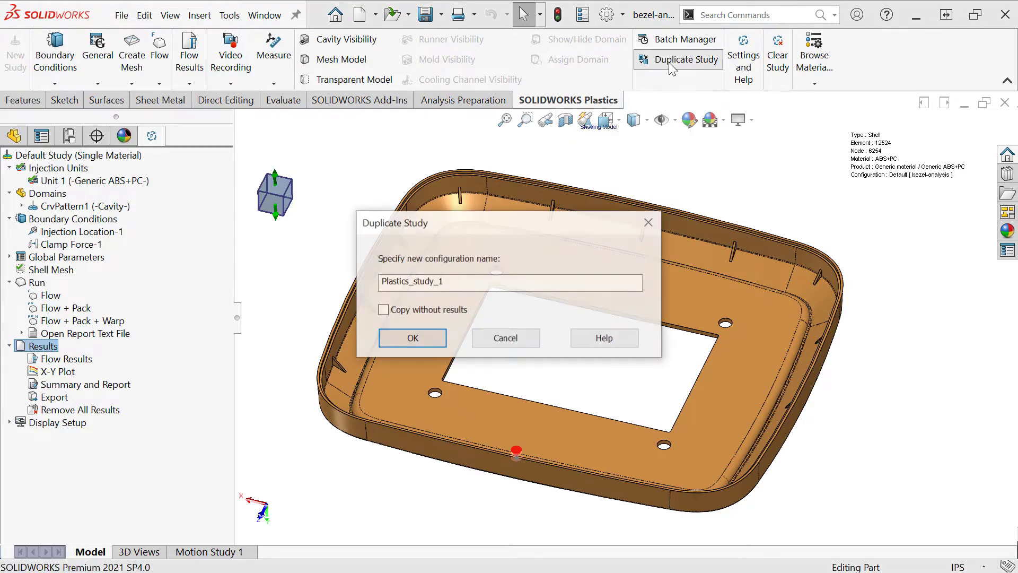
left_click_drag(451, 282, 365, 261)
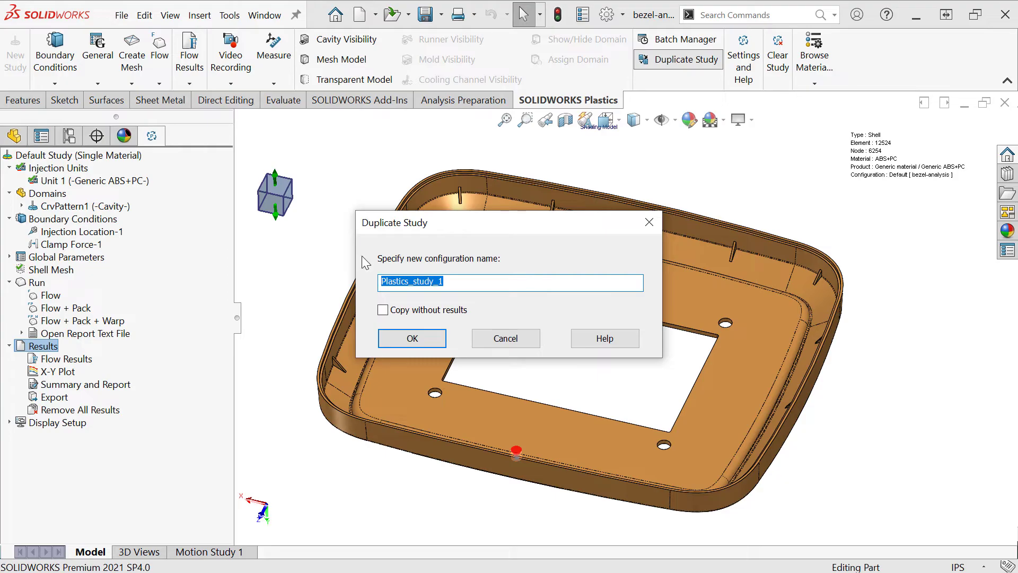
type("Nylon")
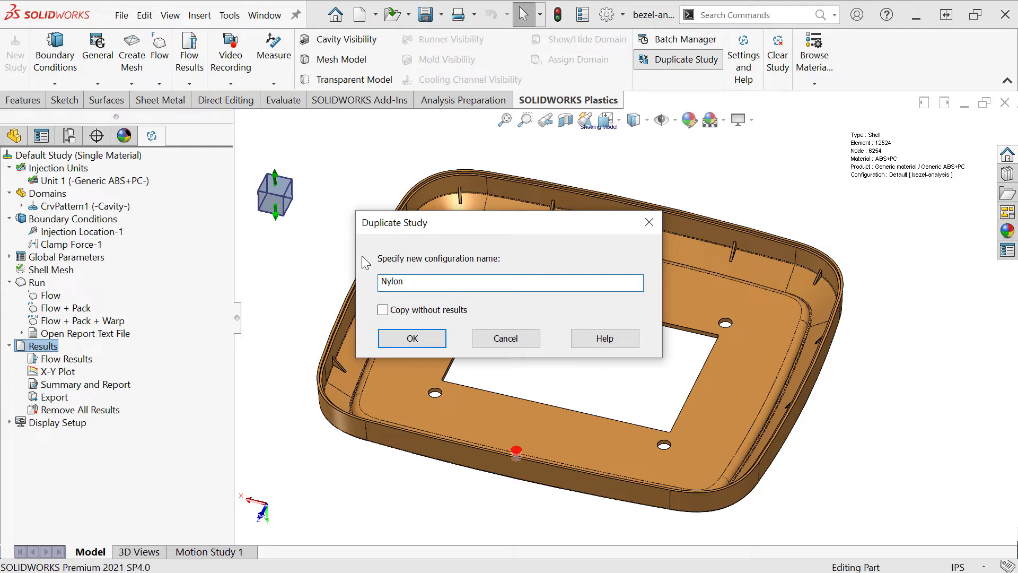
left_click(418, 340)
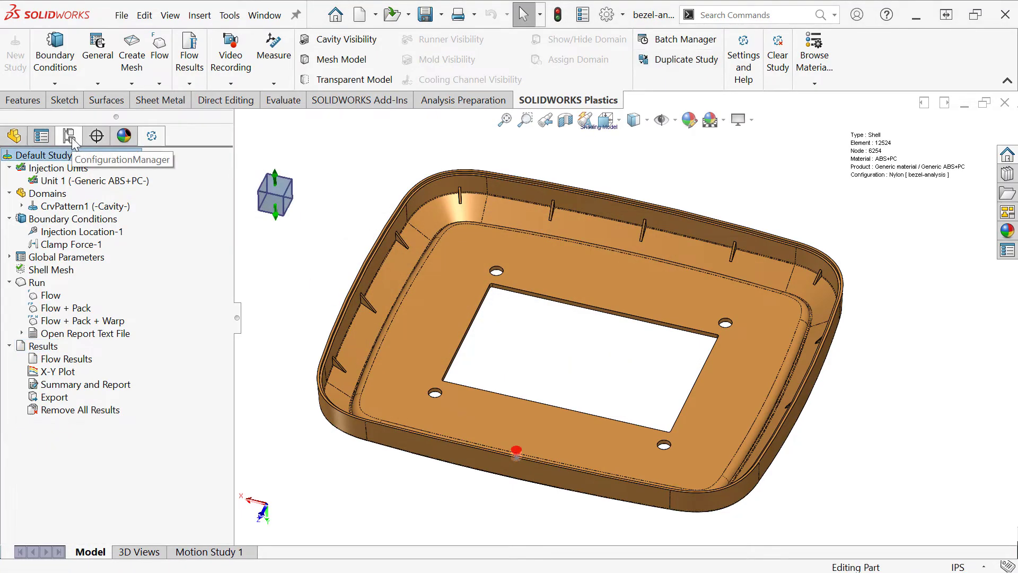
- Browse the part's configuration list and reactivate the Default configuration
left_click(98, 181)
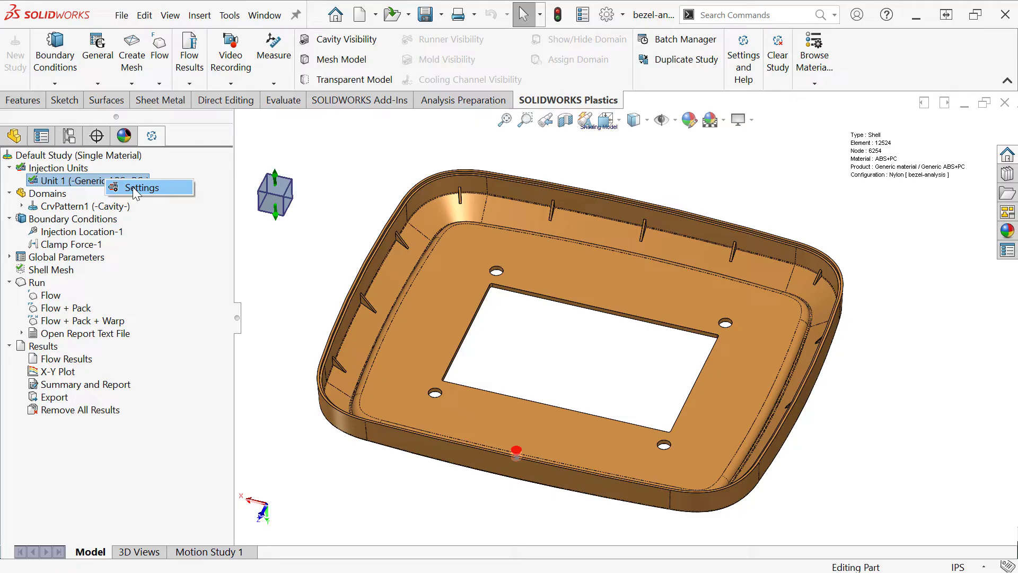
left_click(70, 137)
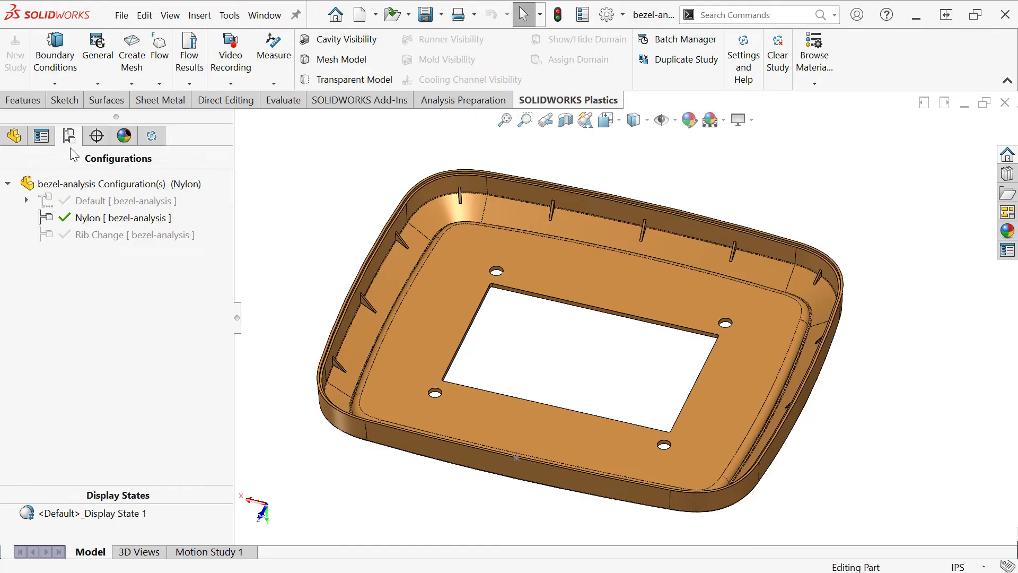
double_click(125, 235)
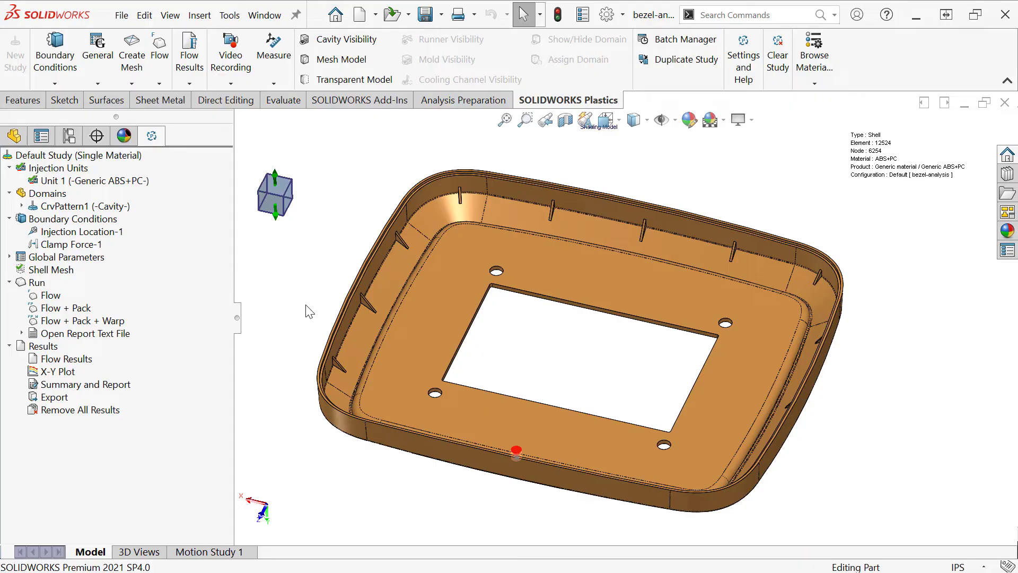
- Open the SOLIDWORKS Plastics Tutorials from the Settings and Help menu
left_click(746, 79)
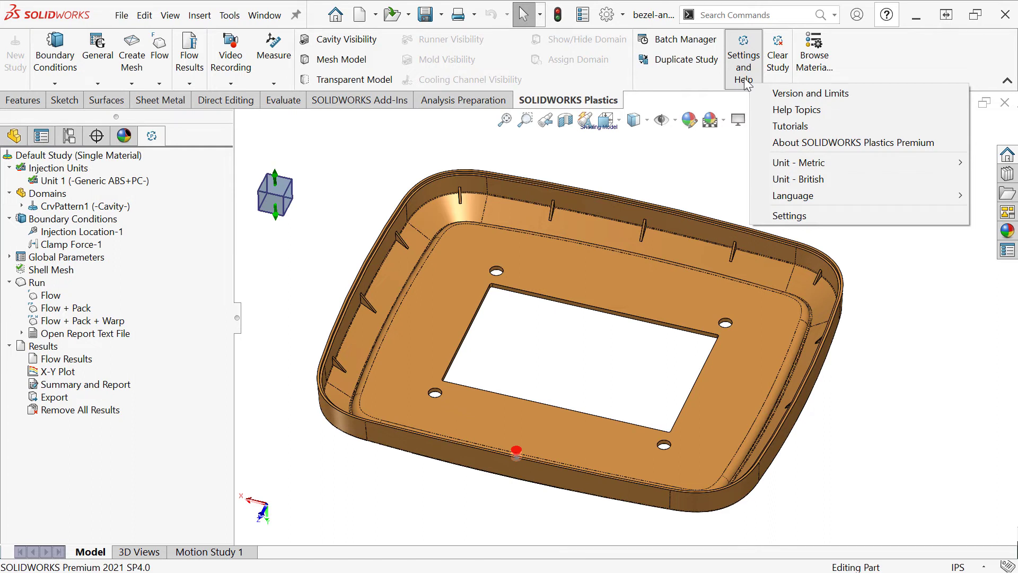
mouse_move(822, 163)
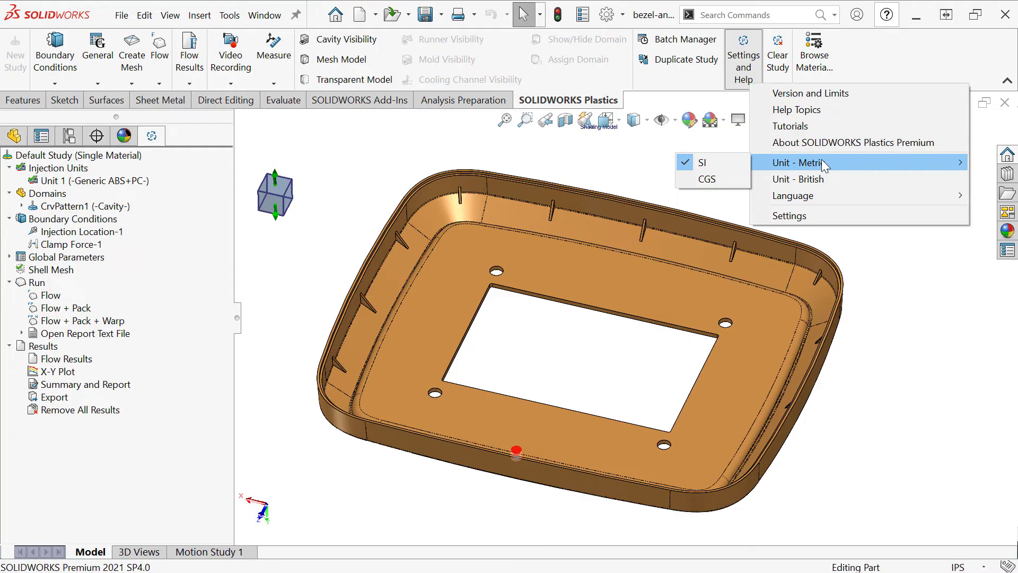
left_click(820, 125)
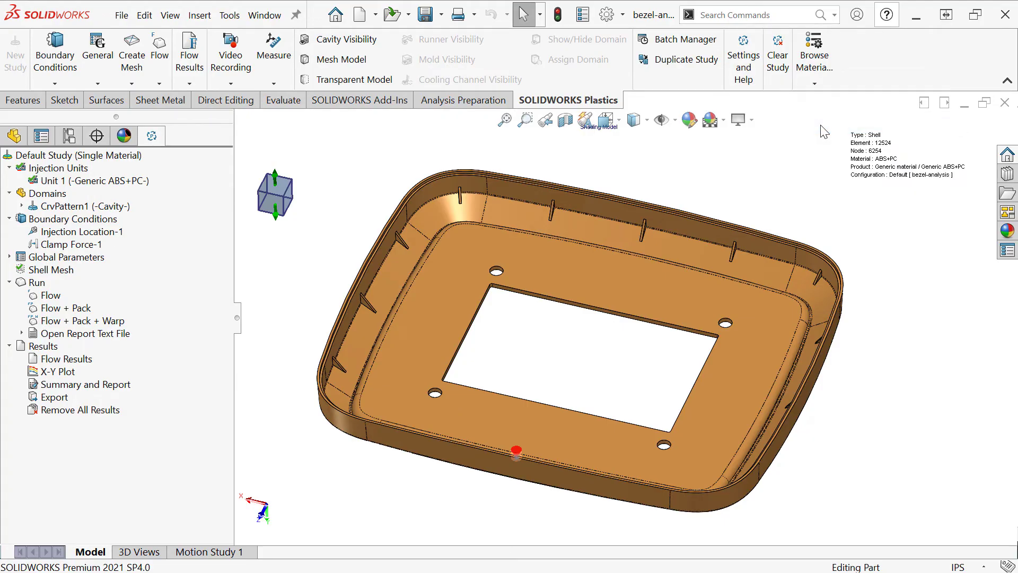
- Jump to 'Tutorial 2: Detecting a Short Shot' from the contents and scroll to page 157
scroll(684, 311, "down", 1, "ctrl")
scroll(684, 312, "down", 6)
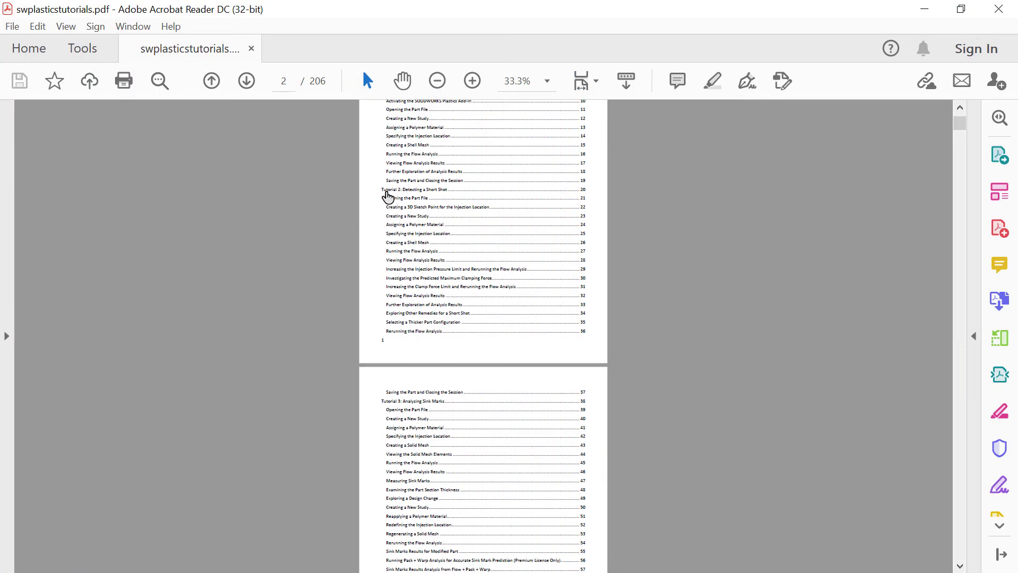
left_click(402, 189)
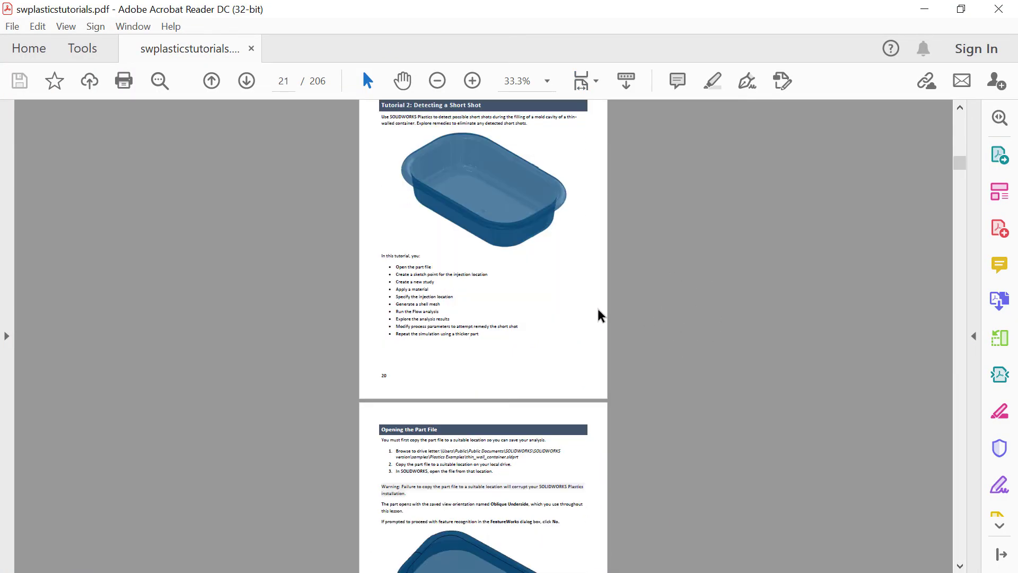
left_click_drag(960, 161, 958, 460)
- Scroll the Hawk Ridge course catalog to the Flow Simulation and Plastics course cards
scroll(579, 237, "up", 2)
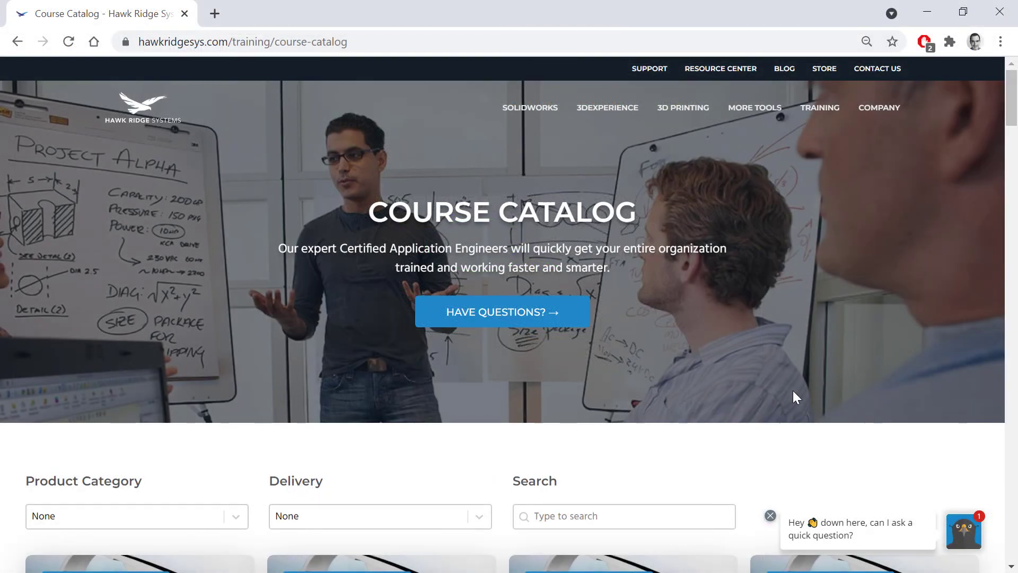
scroll(795, 388, "down", 19)
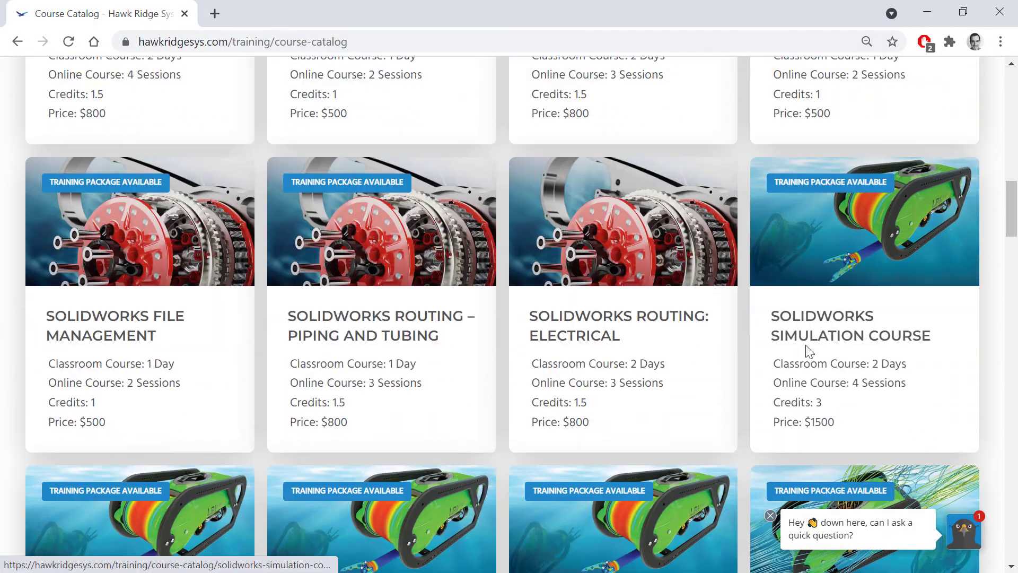
scroll(809, 350, "down", 12)
scroll(809, 350, "up", 1)
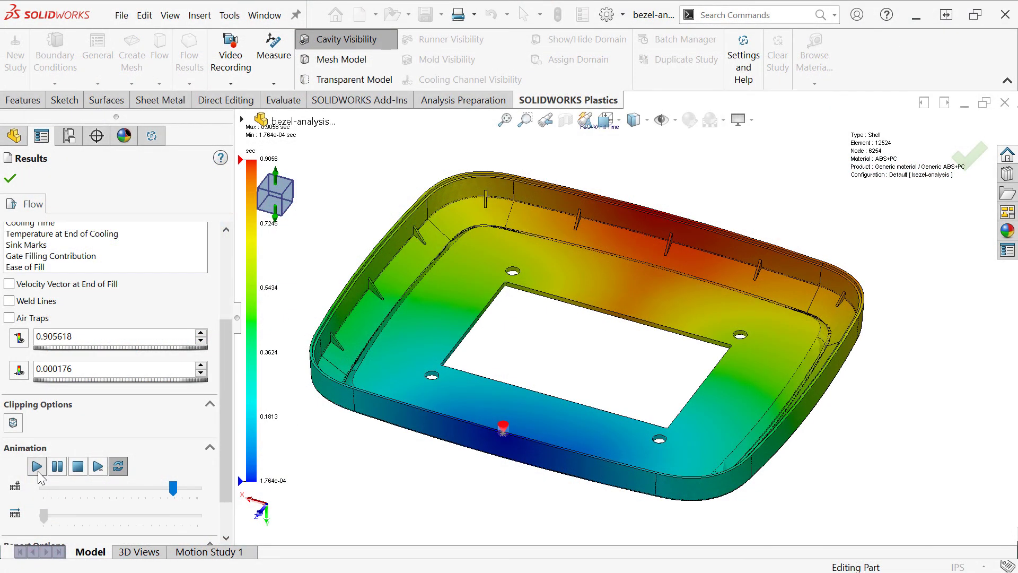
- Play the Fill Time animation to watch the flow front spread from the gate
left_click(37, 468)
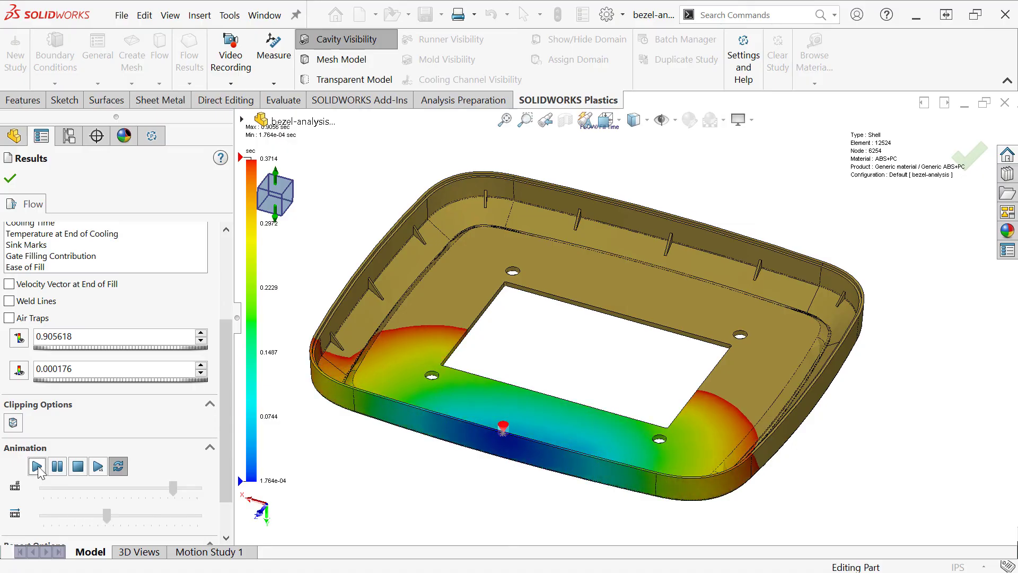